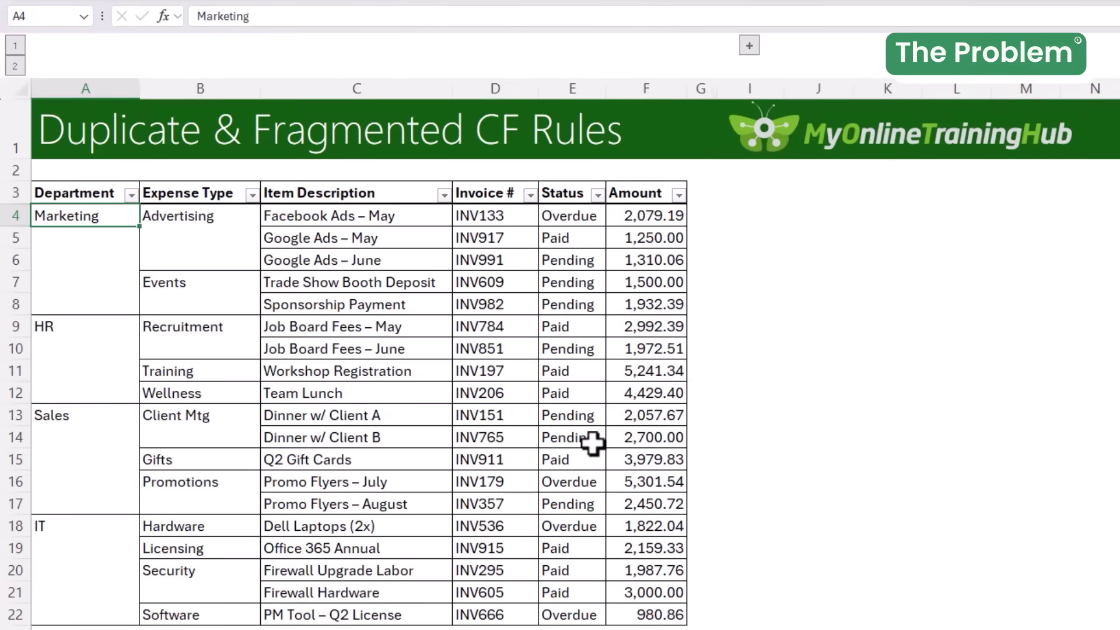
# Step: Check the blank Department cells, then insert a blank row above row 10
pyautogui.press('Down')
pyautogui.press('Down')
pyautogui.press('Down')
pyautogui.press('Down')
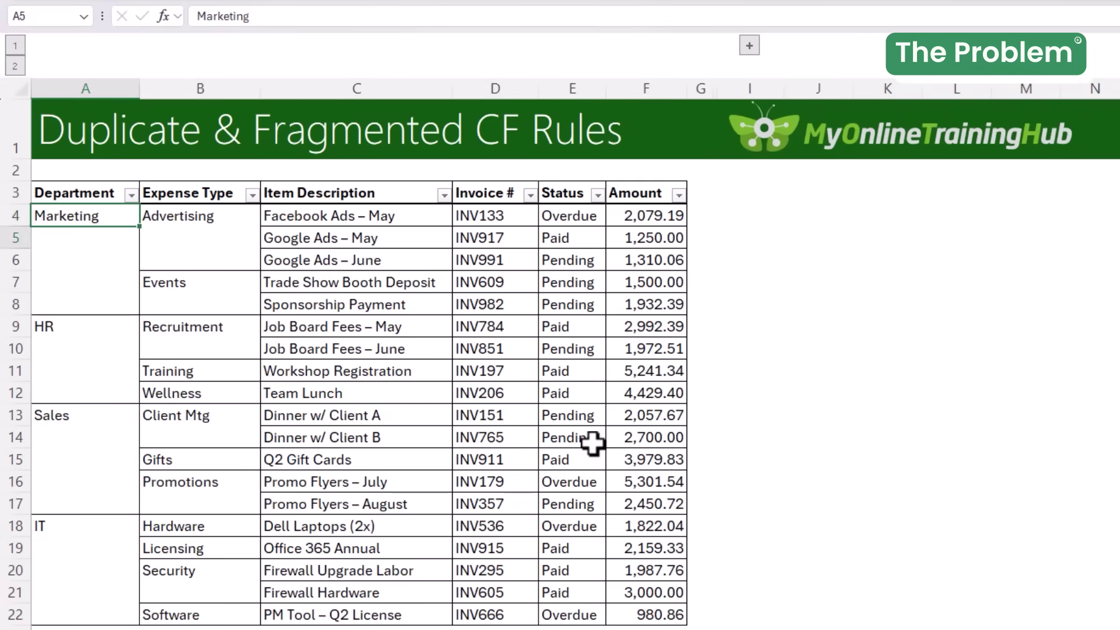
pyautogui.press('Down')
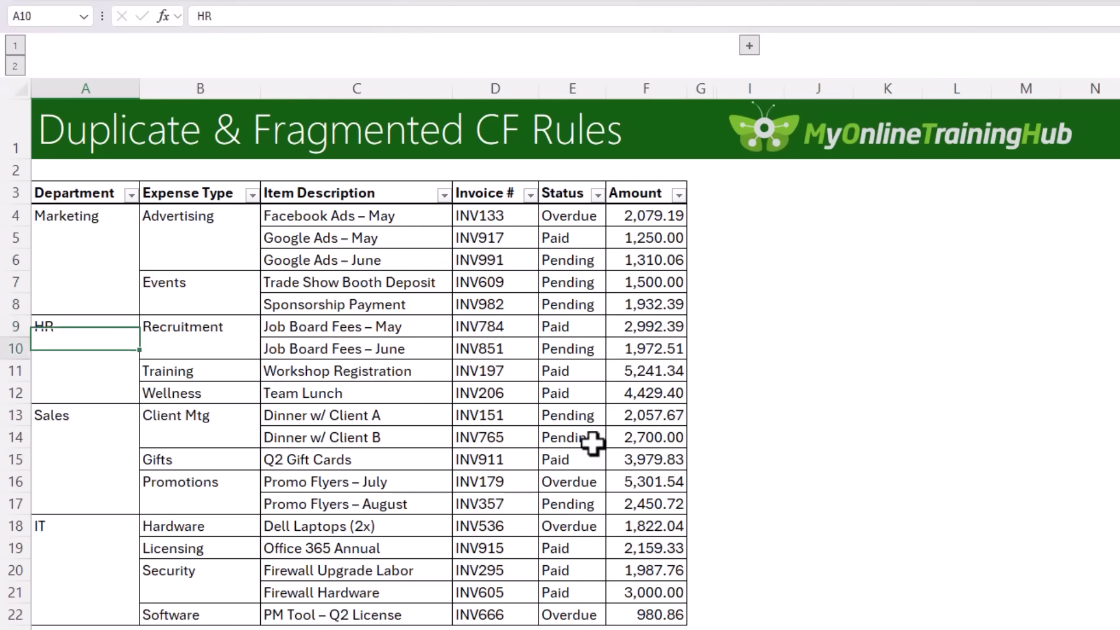
pyautogui.press('Down')
pyautogui.press('Right')
pyautogui.press('Up')
pyautogui.press('Up')
pyautogui.press('Up')
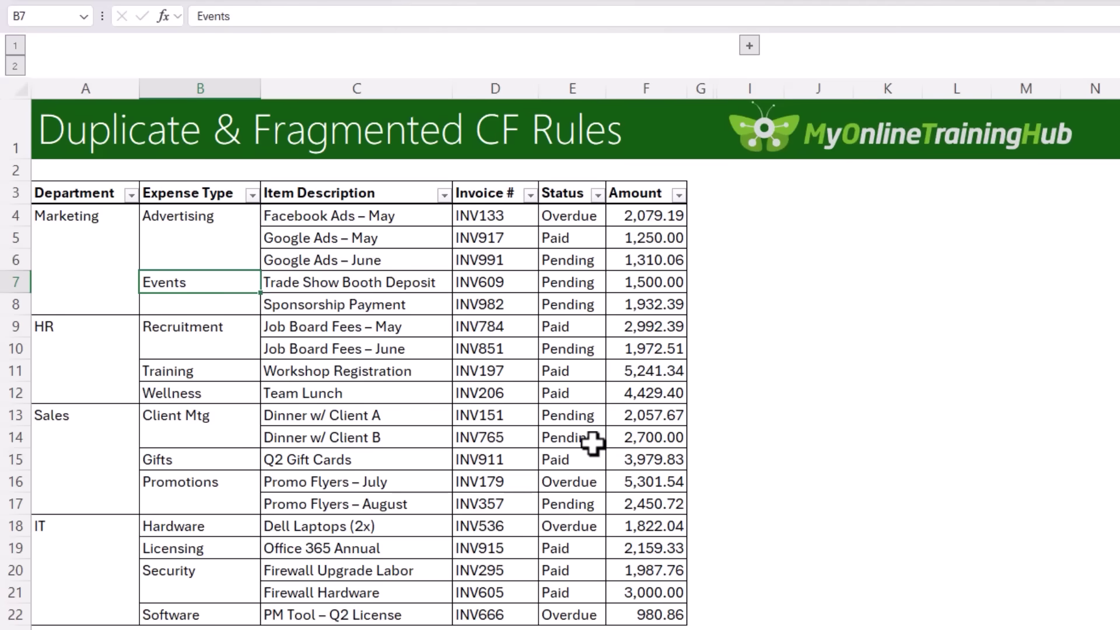
pyautogui.click(11, 350)
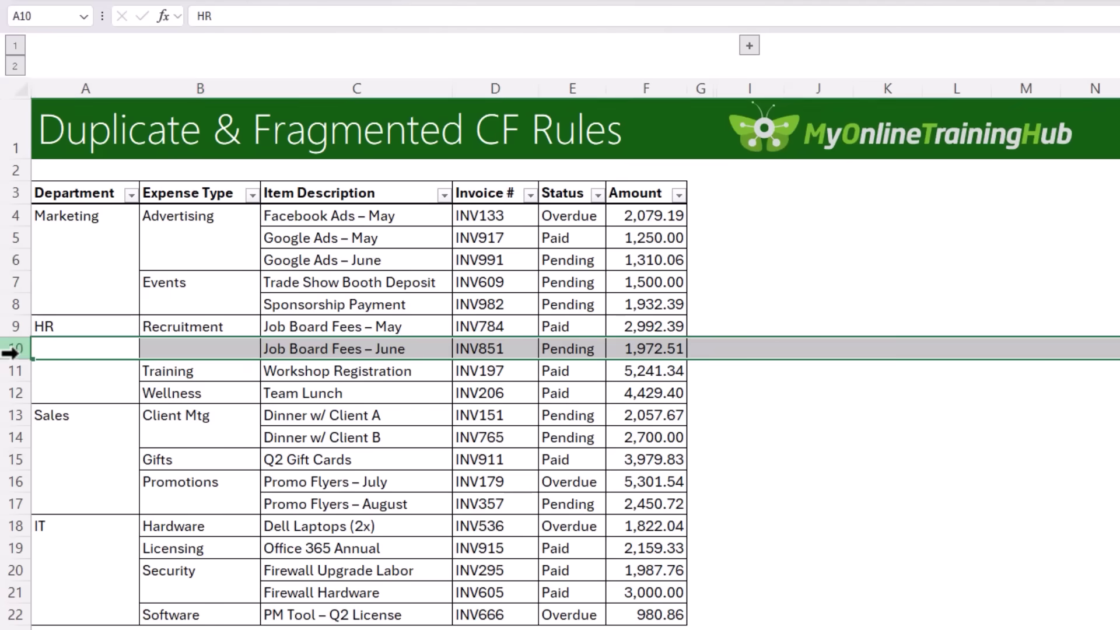
pyautogui.hotkey('ctrl', 'shift', '=')
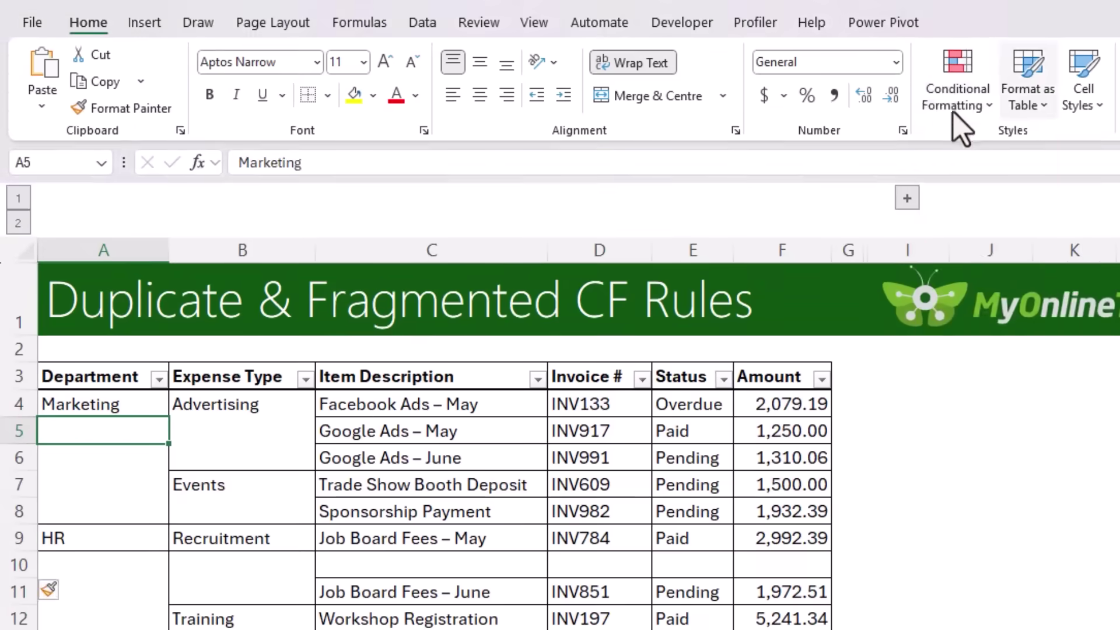
# Step: List all This Worksheet rules, reviewing the separate =A4=A3 and =A11=A9 rules
pyautogui.click(957, 111)
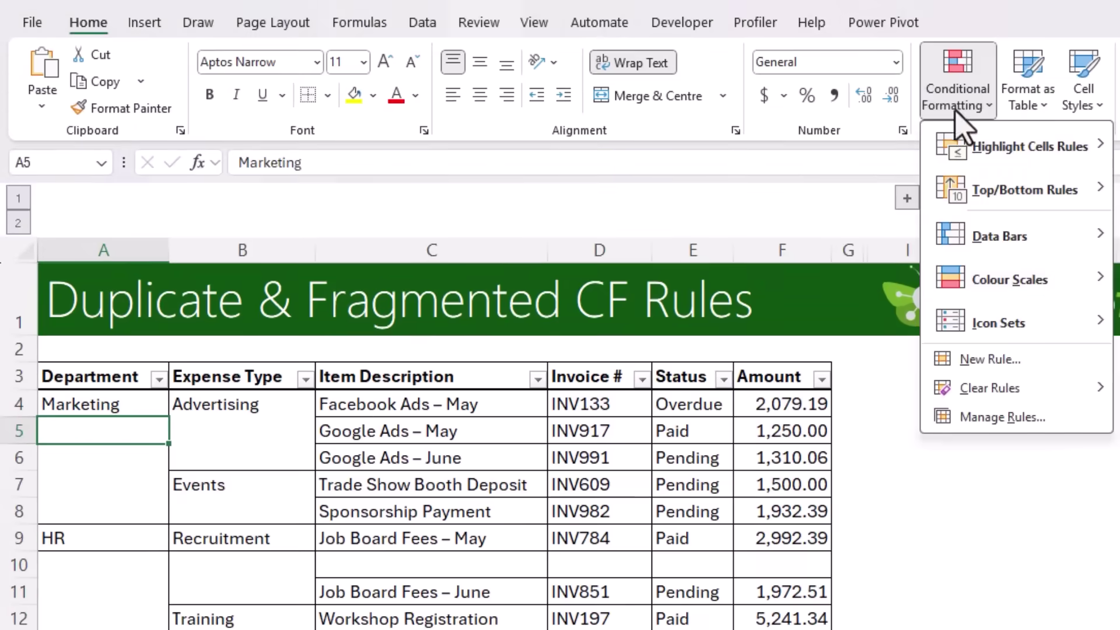
pyautogui.click(1069, 428)
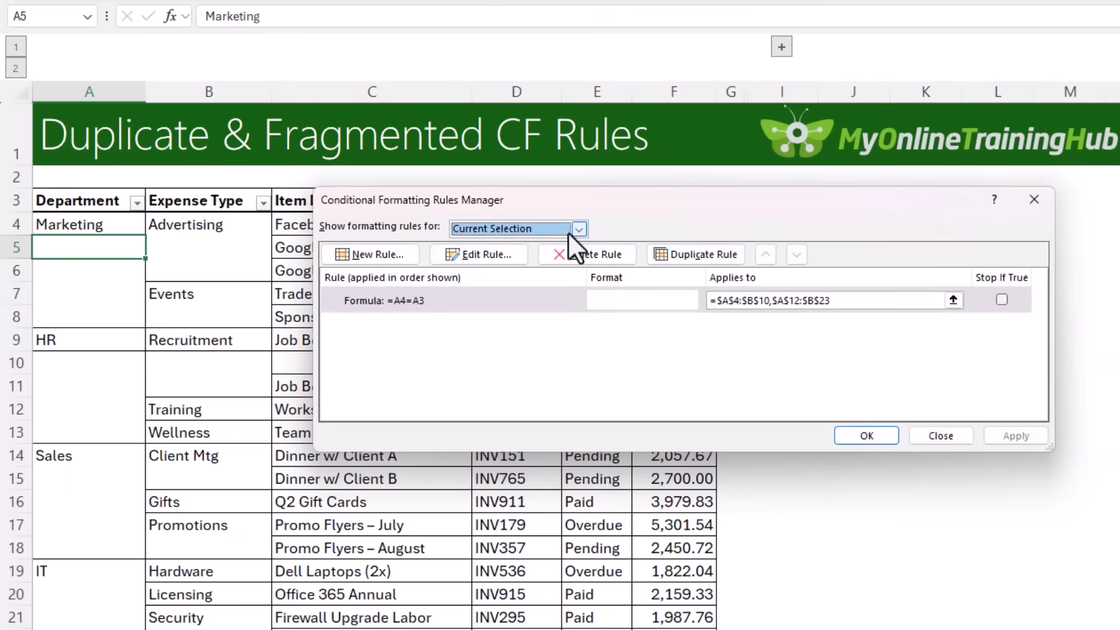
pyautogui.click(671, 410)
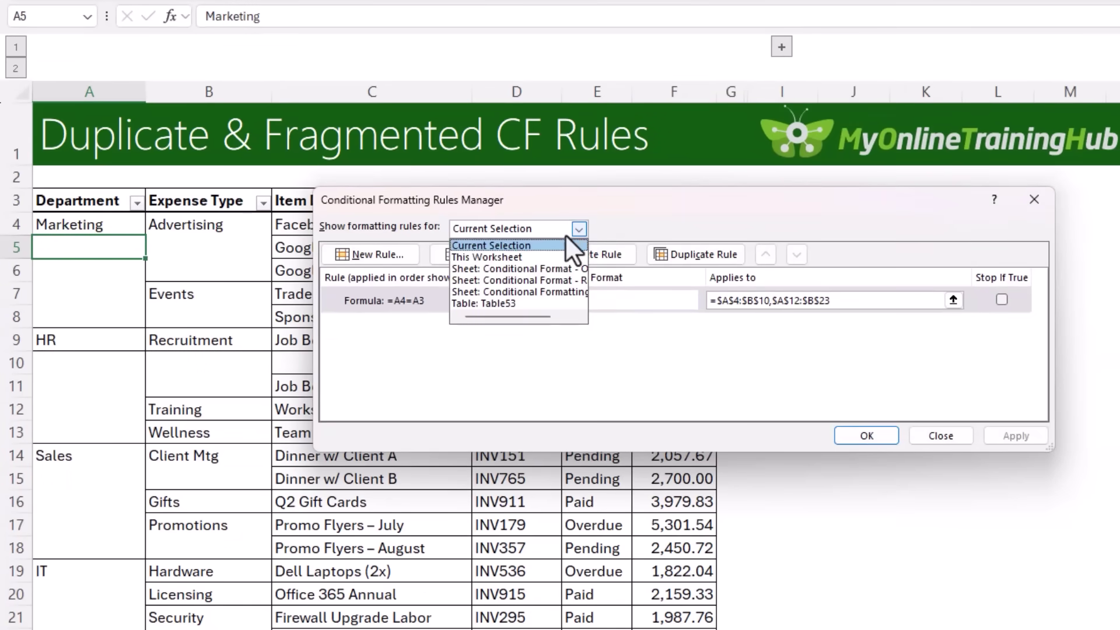
pyautogui.click(540, 257)
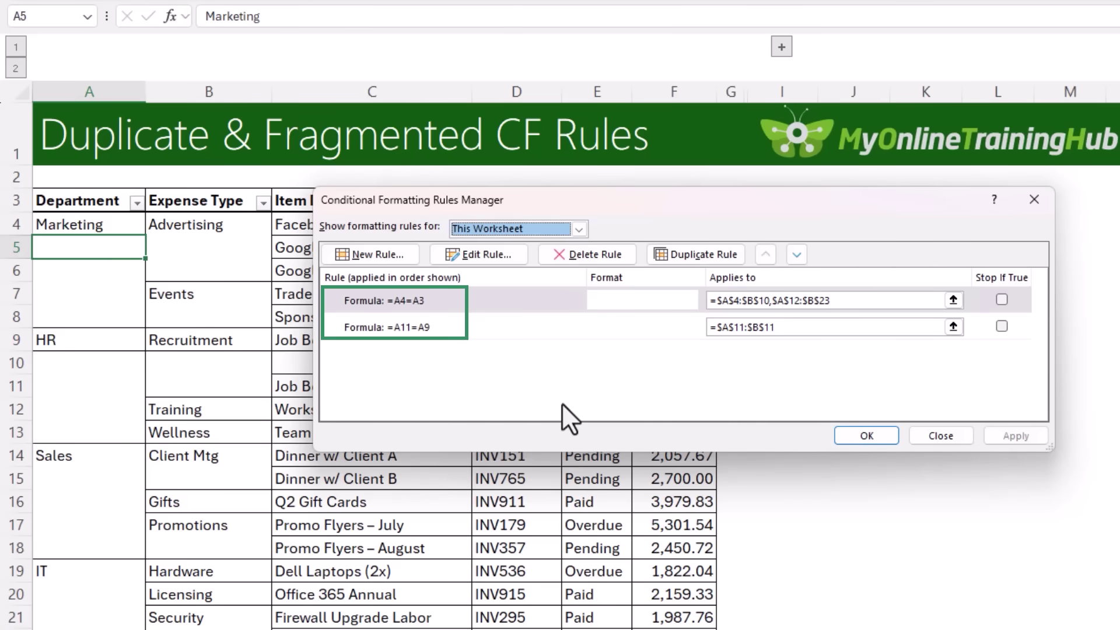
pyautogui.click(525, 309)
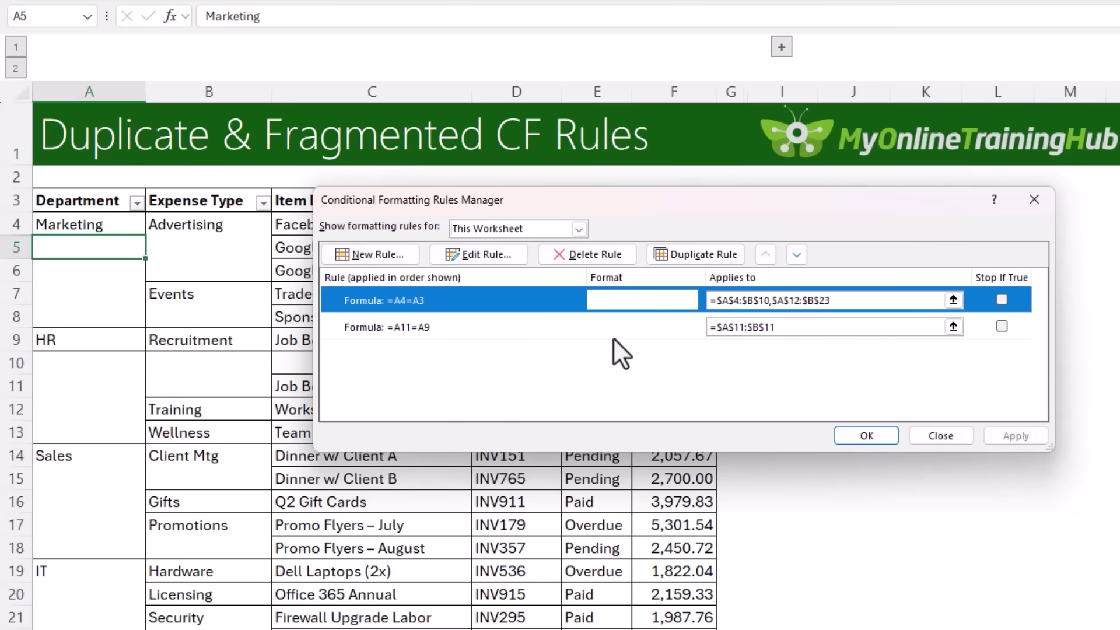
pyautogui.click(966, 437)
# Step: Reveal helper column H and inspect H9 and H11, confirming H11 compares A11 with A9
pyautogui.click(721, 44)
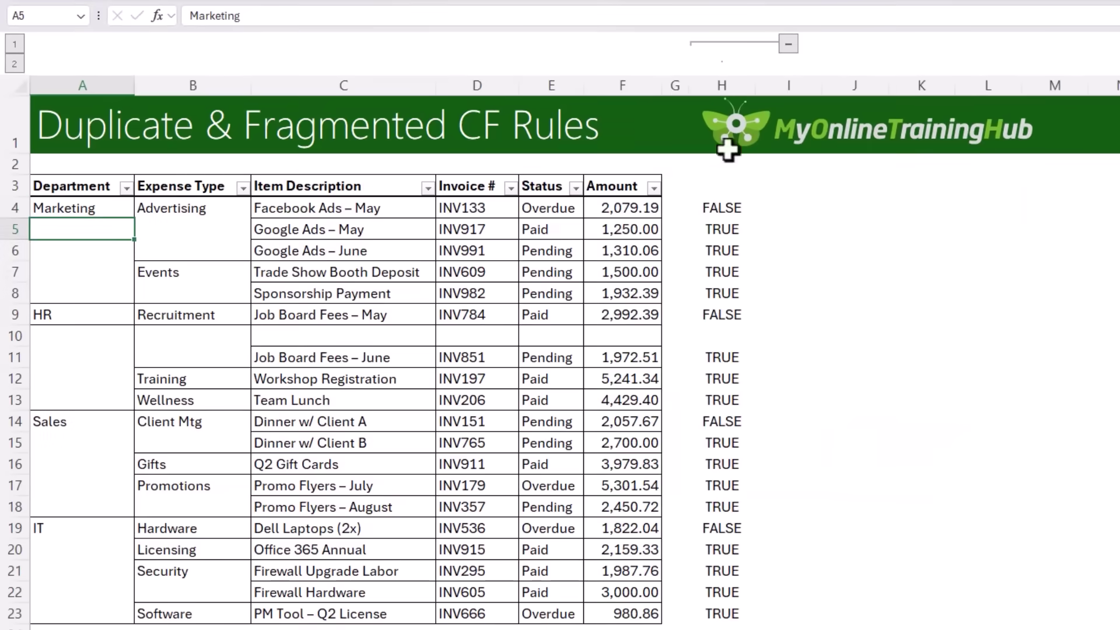
pyautogui.click(726, 314)
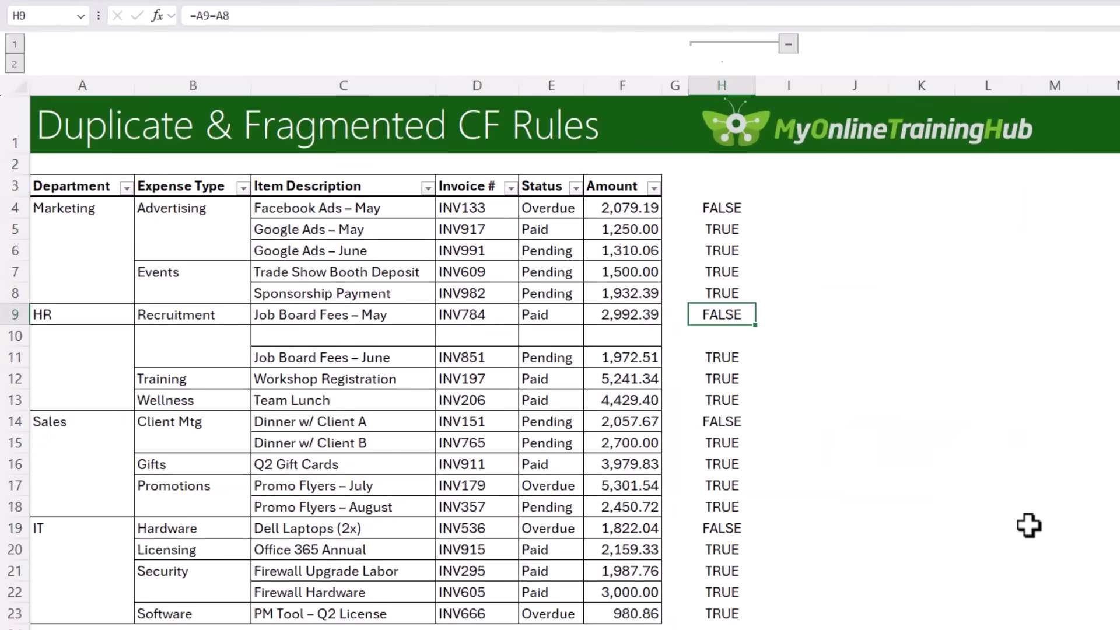
pyautogui.press('F2')
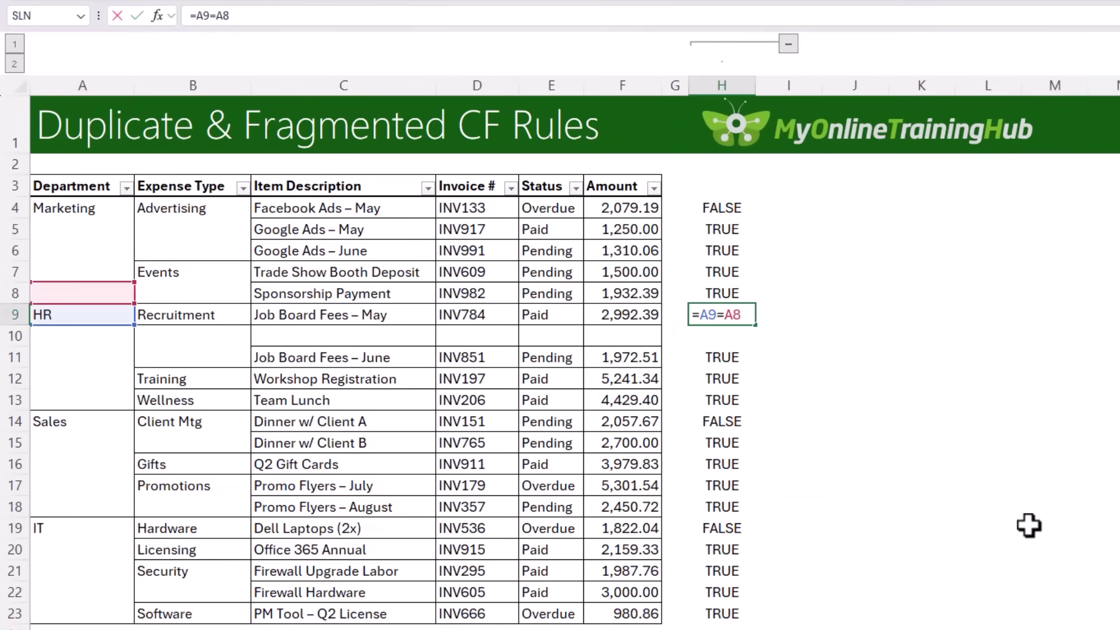
pyautogui.press('Return')
pyautogui.press('Down')
pyautogui.press('F2')
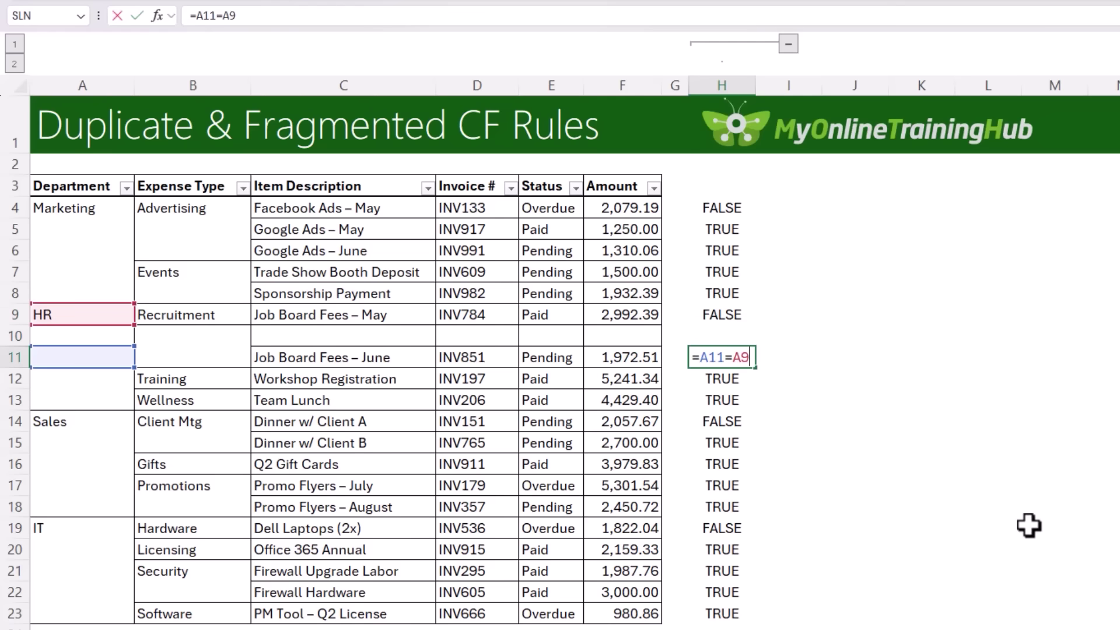
pyautogui.press('Escape')
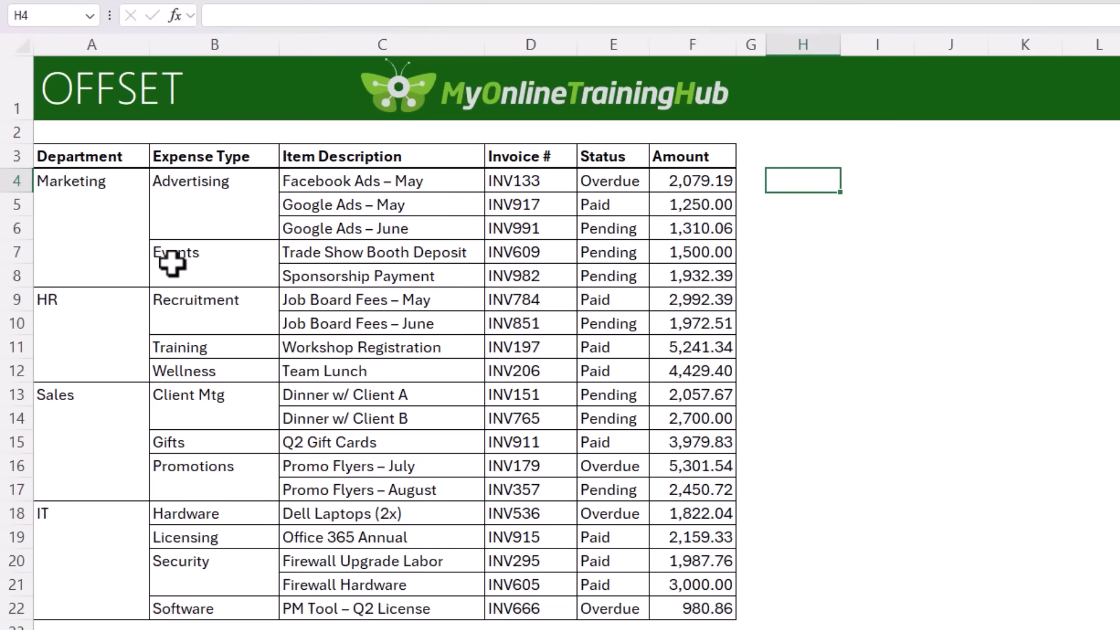
# Step: Enter =OFFSET(A4,-1,0) in H4 so it returns Department from A3
pyautogui.write('=OFFSET(')
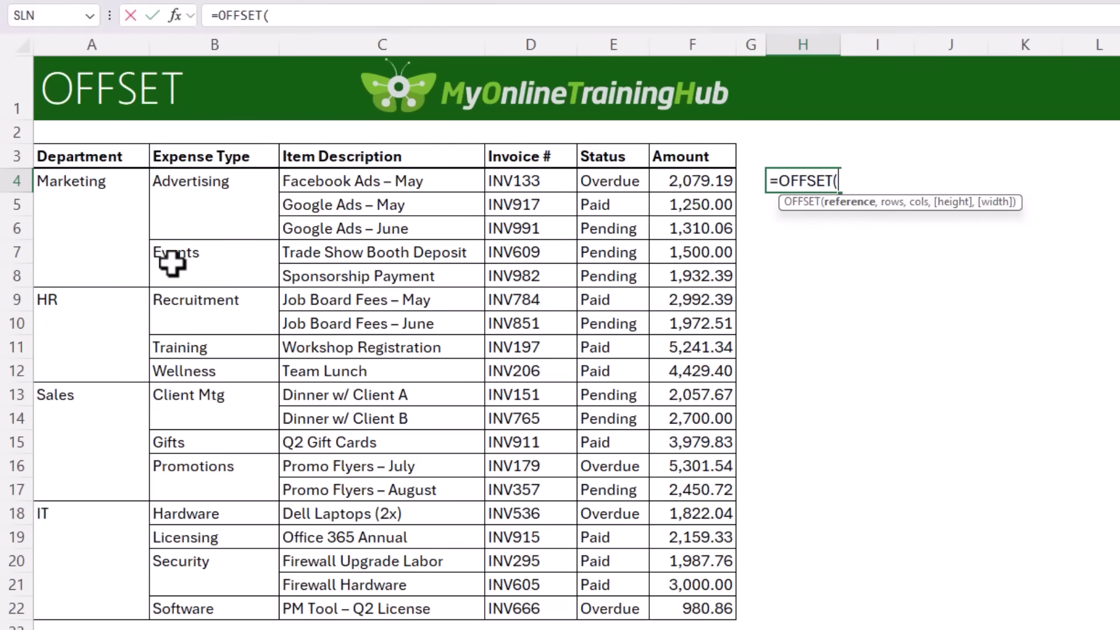
pyautogui.write('A4,')
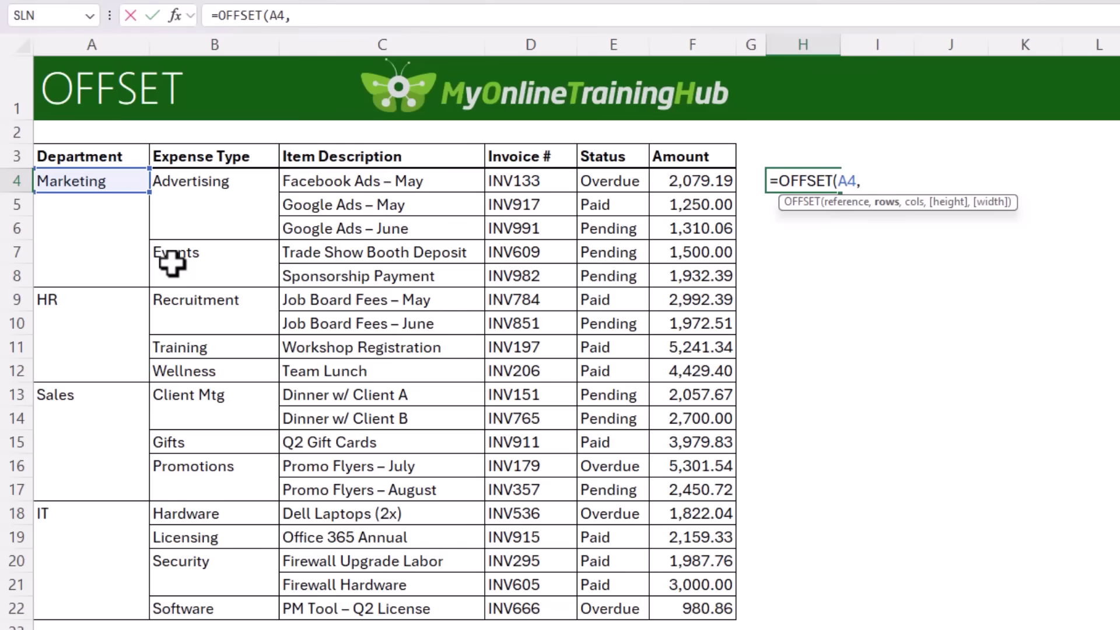
pyautogui.write('-1,')
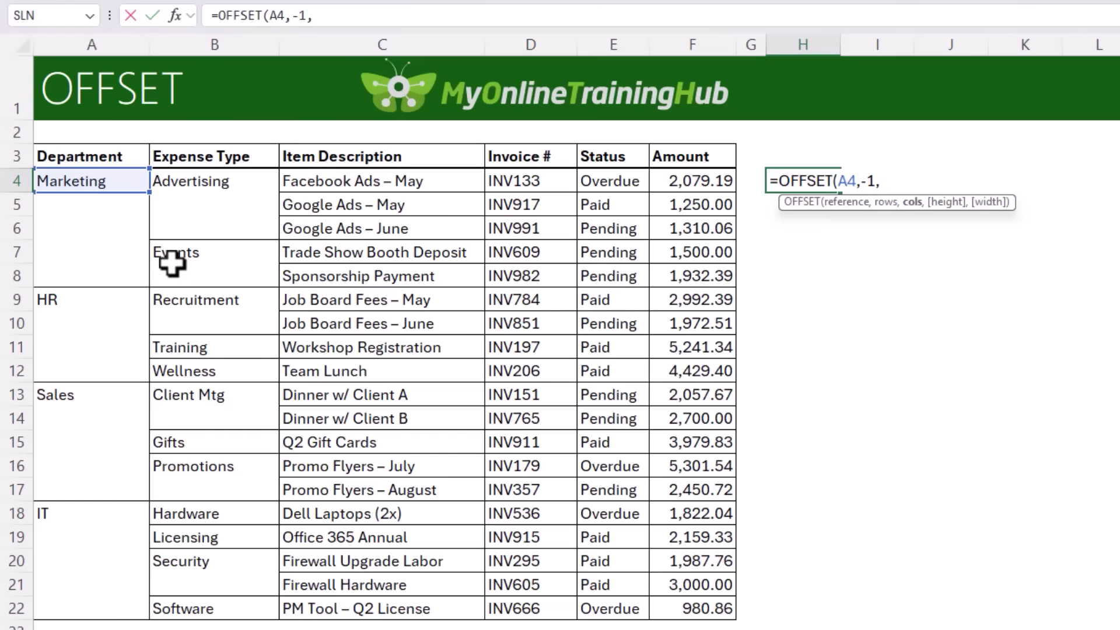
pyautogui.write('0)')
pyautogui.press('Return')
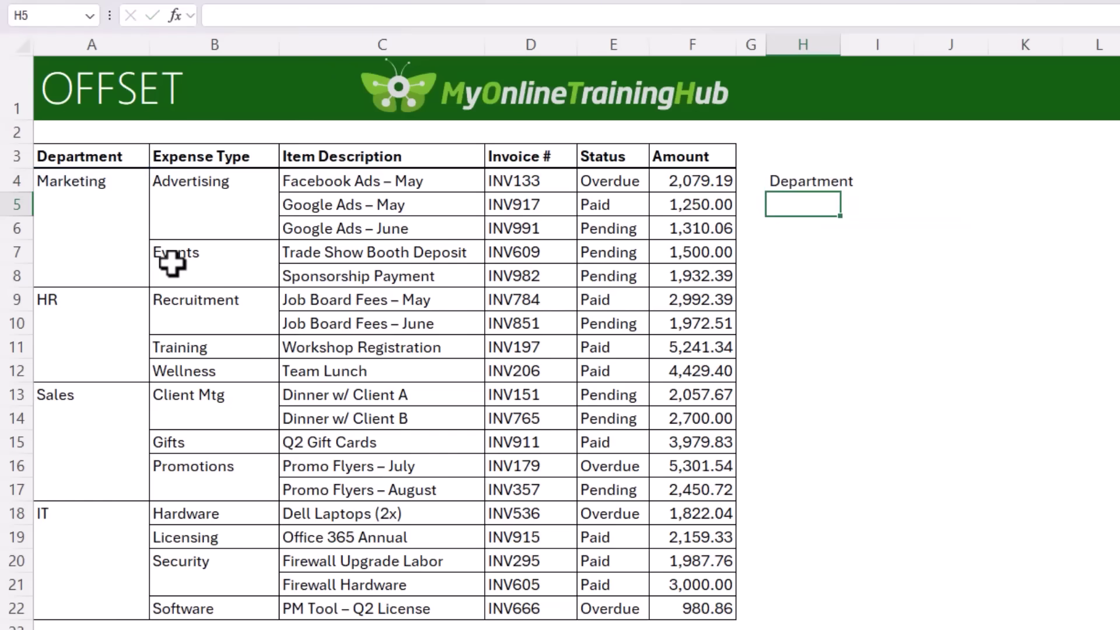
pyautogui.click(97, 182)
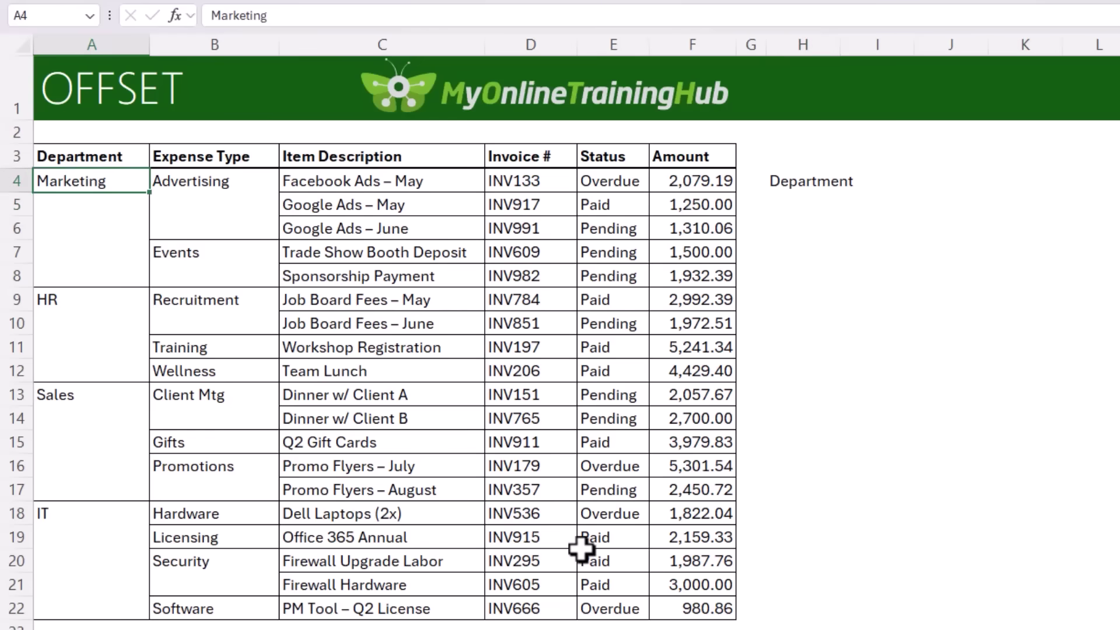
pyautogui.press('Up')
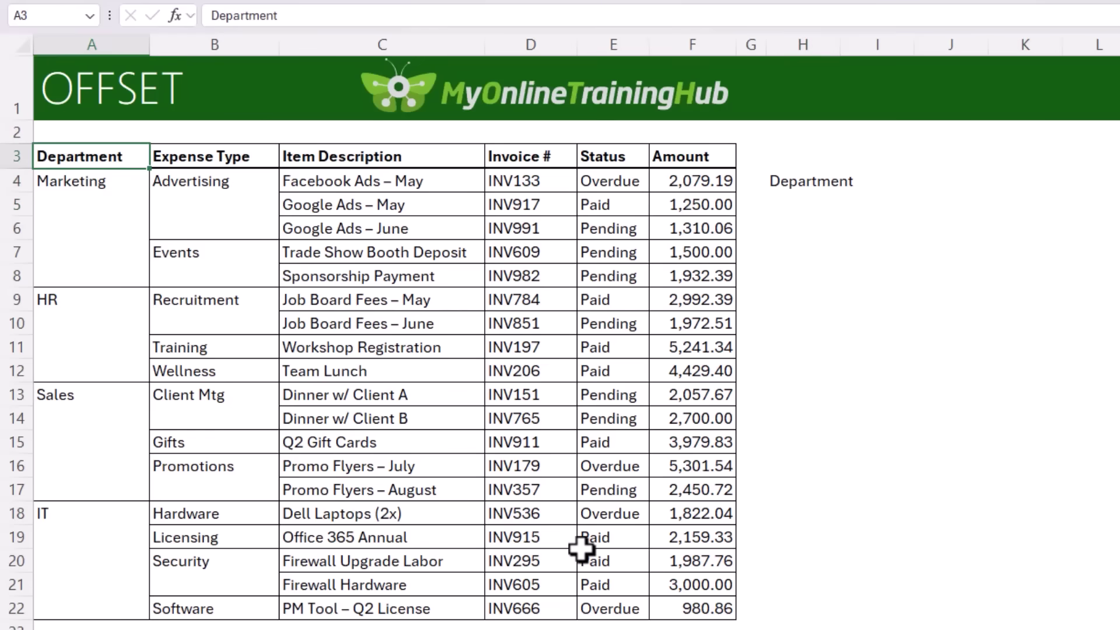
# Step: Test =A4=OFFSET(A4,-1,0) in H4, cancel the edit, and select A4:B22
pyautogui.press('F2')
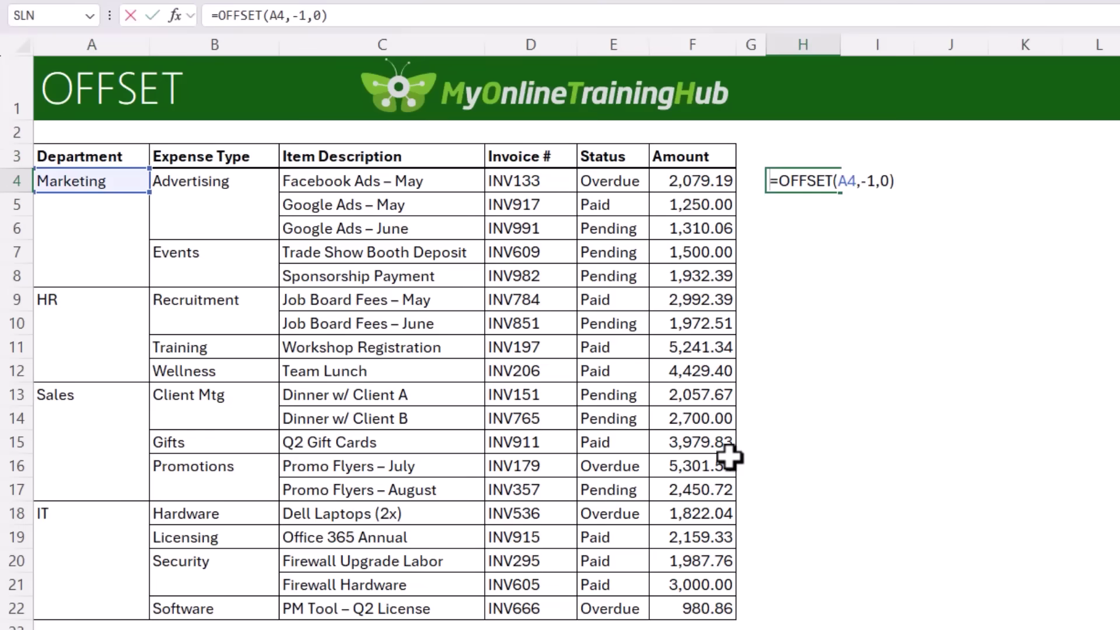
pyautogui.write('A4=')
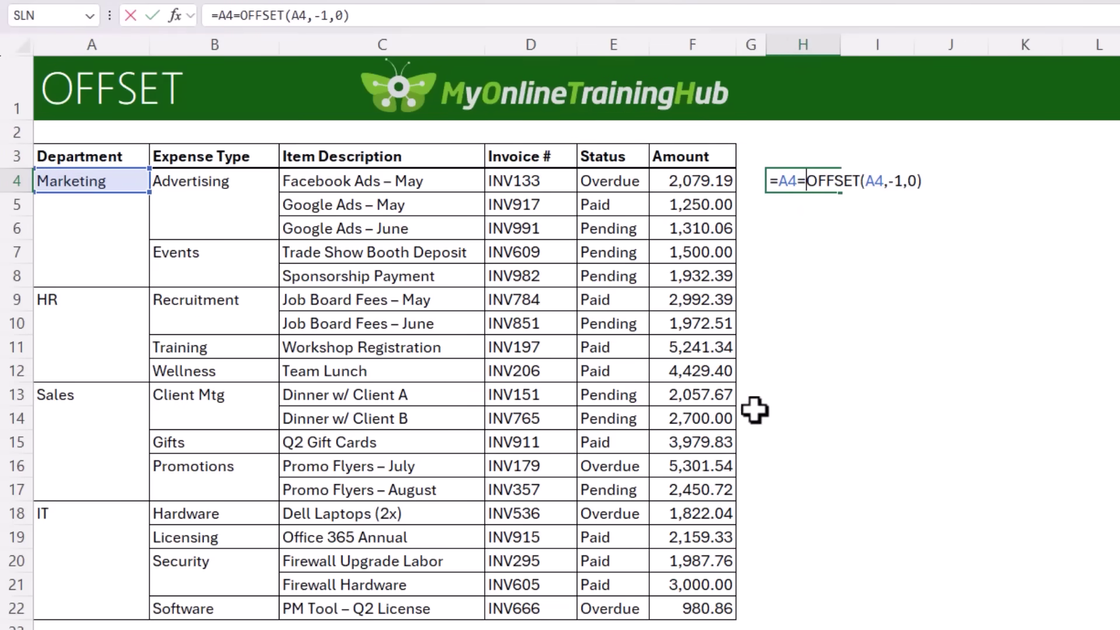
pyautogui.click(875, 181)
pyautogui.doubleClick(898, 181)
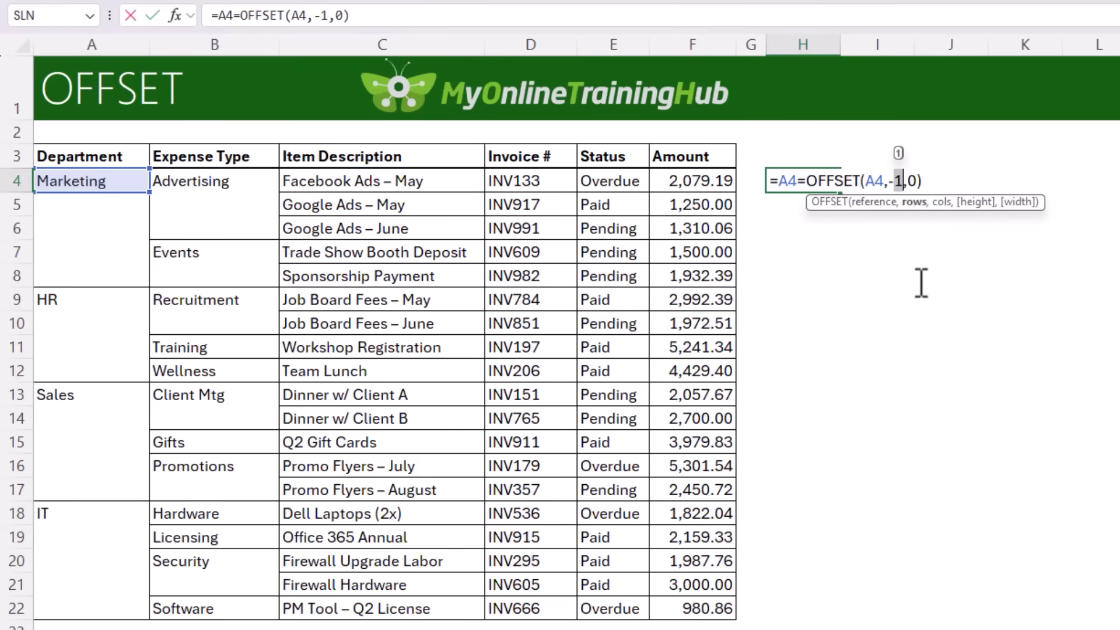
pyautogui.tripleClick(864, 182)
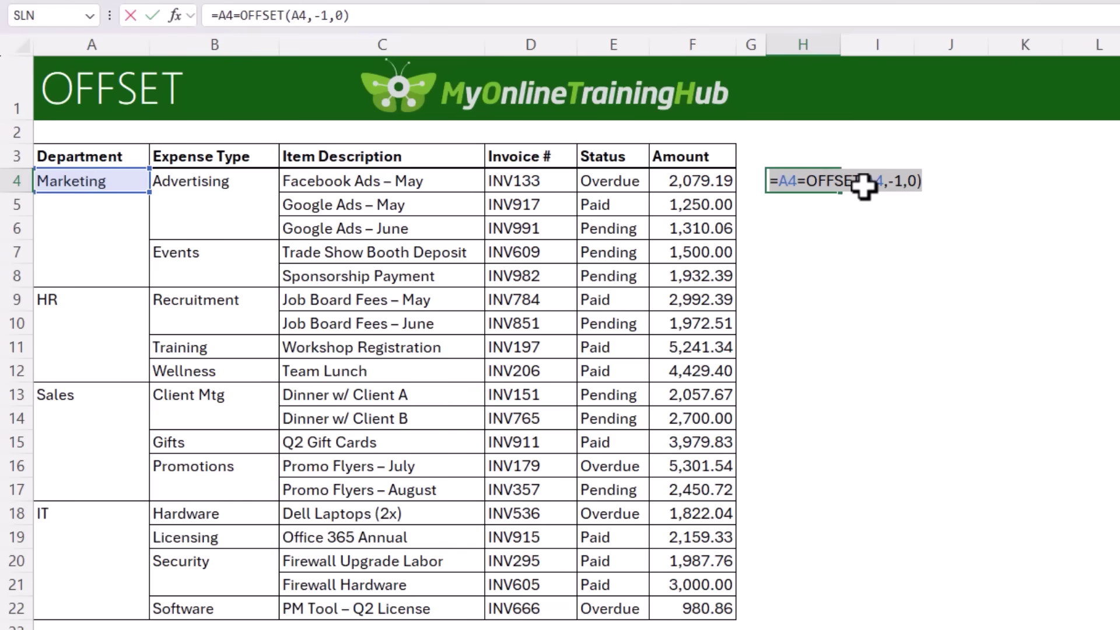
pyautogui.press('Escape')
pyautogui.moveTo(112, 181); pyautogui.dragTo(230, 600)
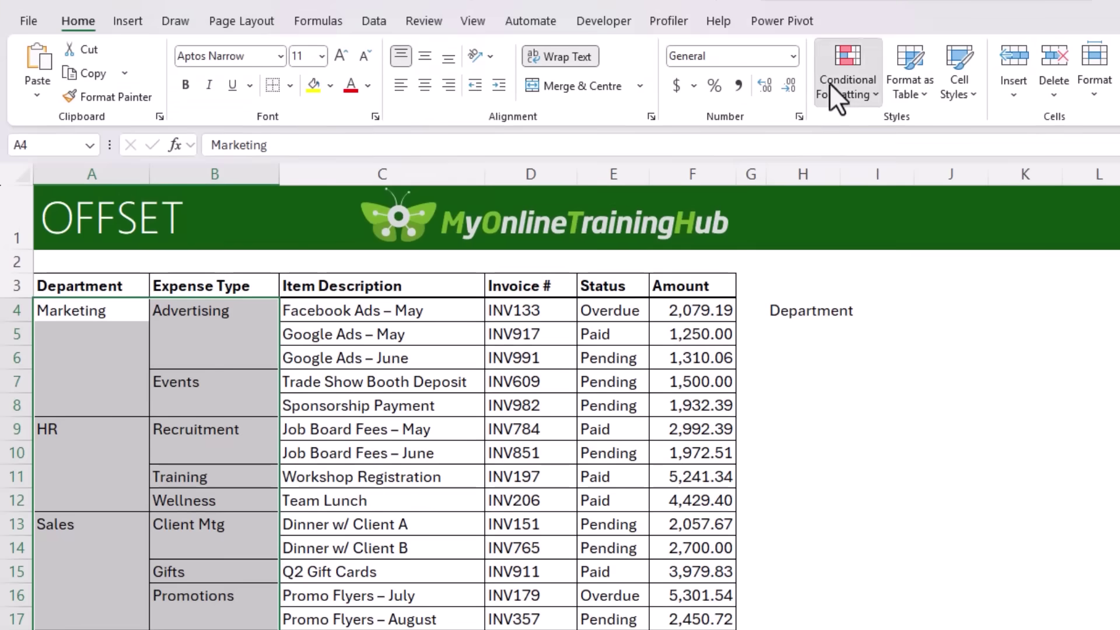
# Step: Change the A4:B22 rule from =A4=A3 to =A4=OFFSET(A4,-1,0) and apply it
pyautogui.click(830, 83)
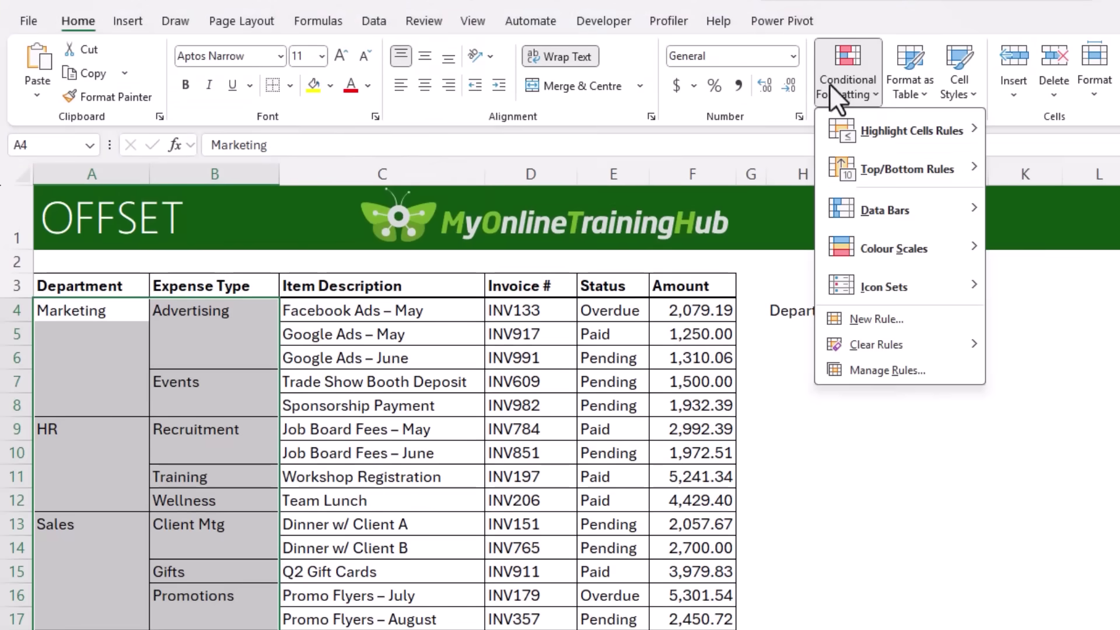
pyautogui.click(848, 372)
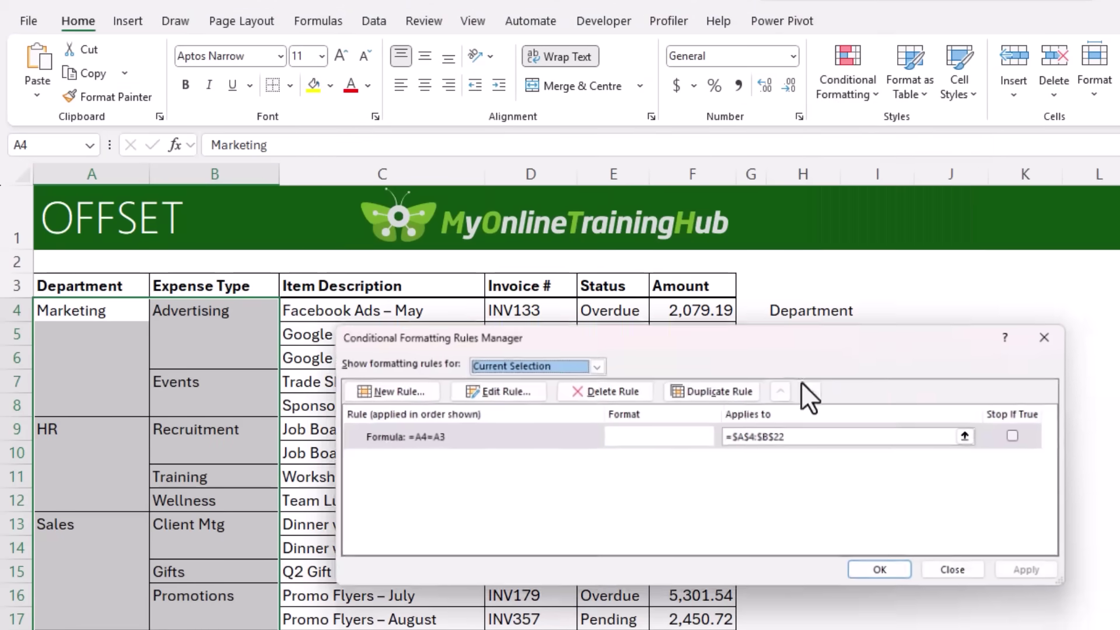
pyautogui.click(468, 434)
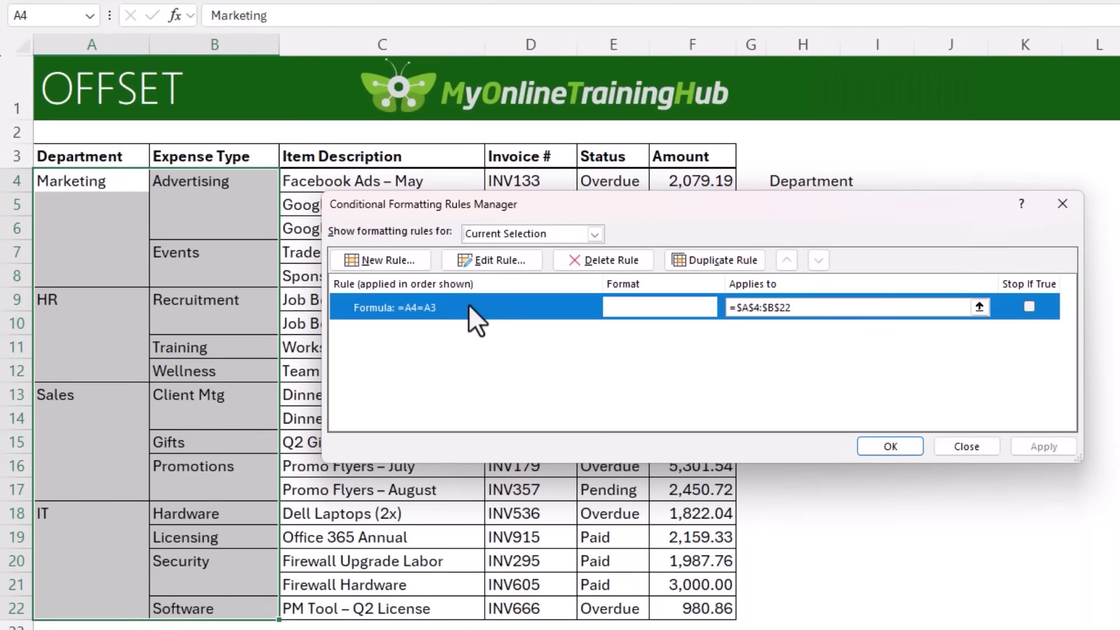
pyautogui.doubleClick(468, 305)
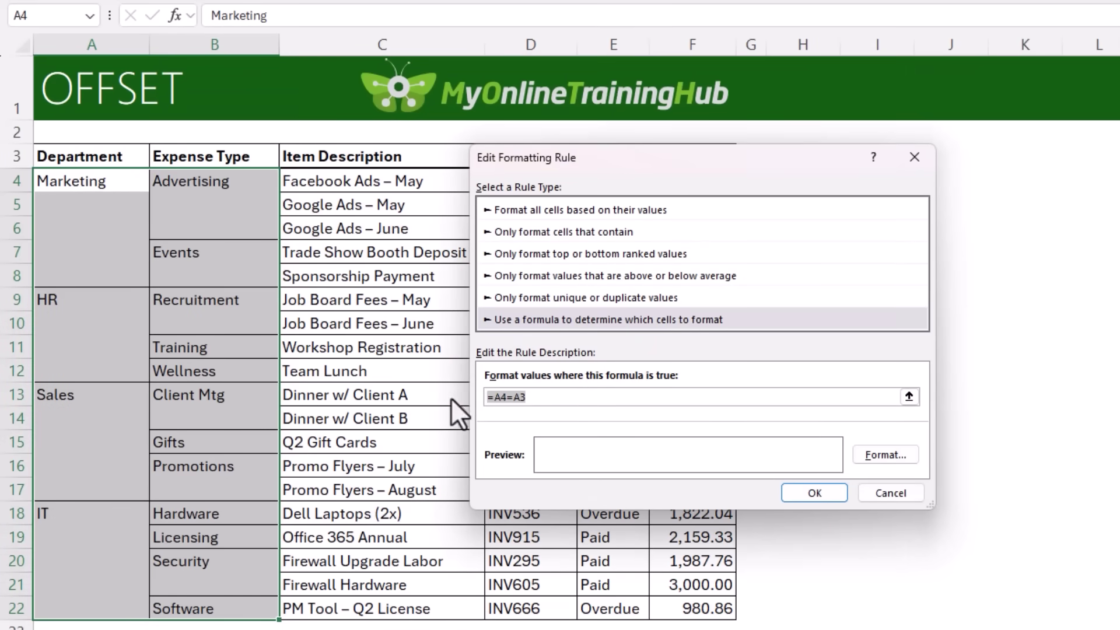
pyautogui.doubleClick(515, 400)
pyautogui.write('OFFSET(A4,-1,0)')
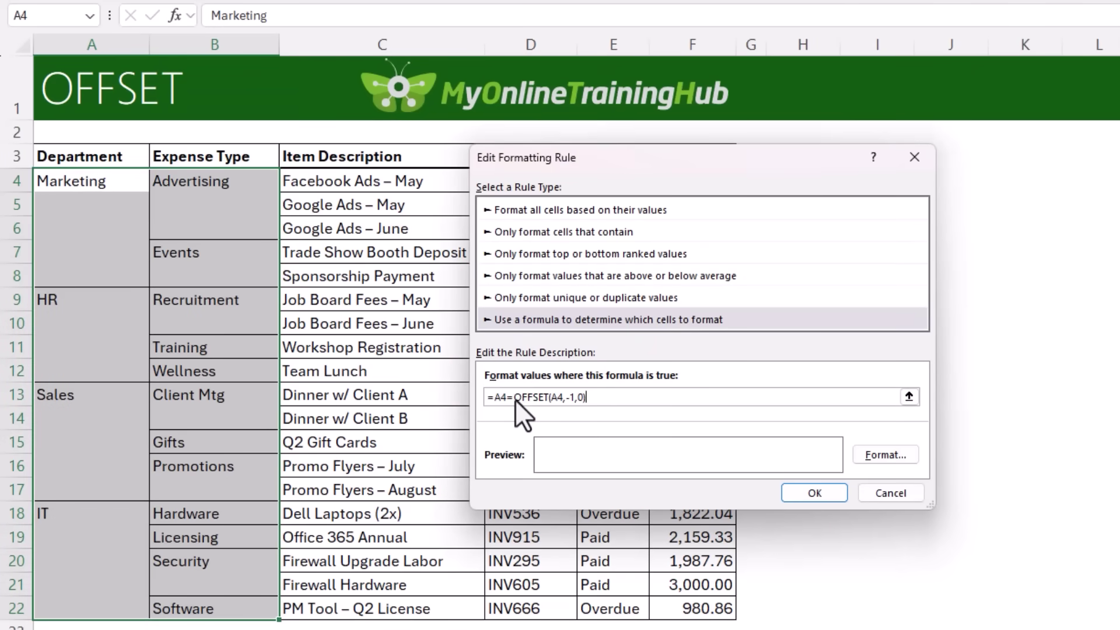
pyautogui.moveTo(520, 400); pyautogui.dragTo(601, 400)
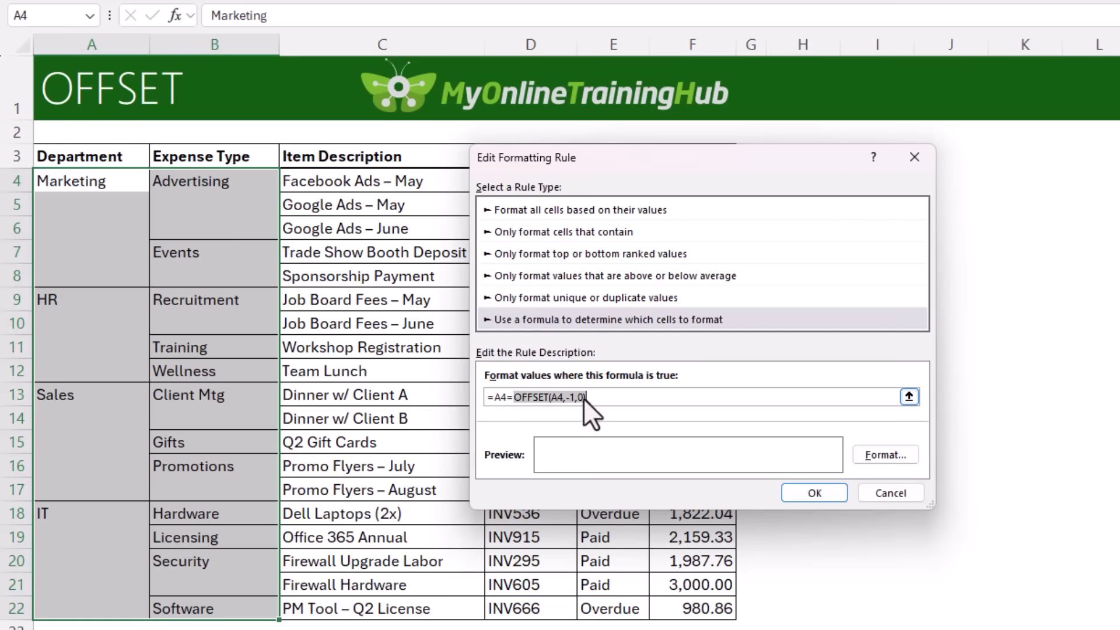
pyautogui.click(625, 400)
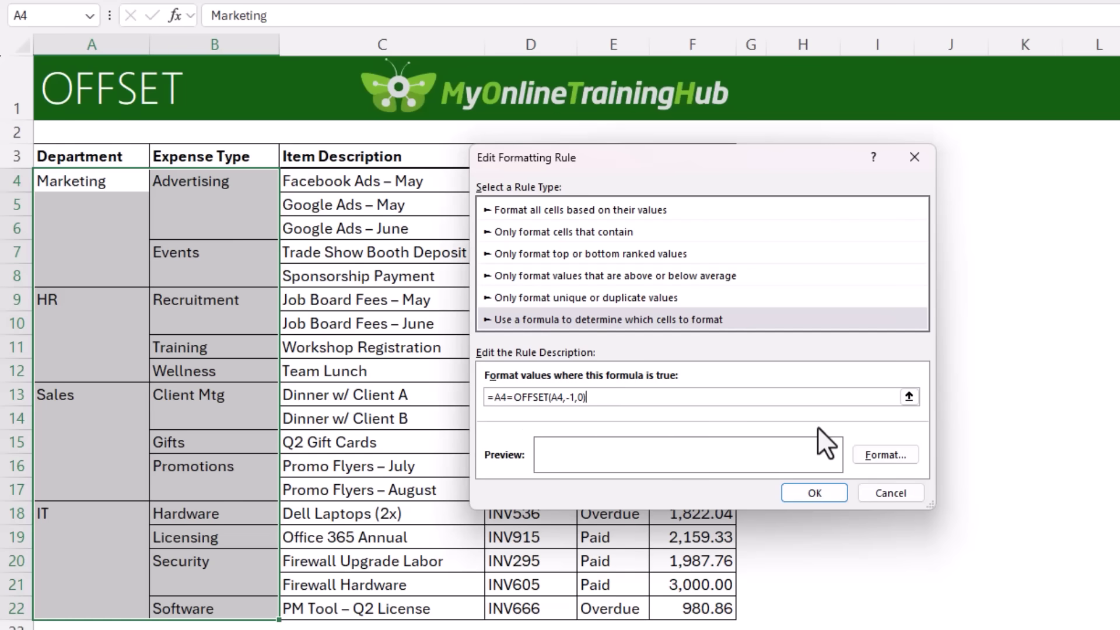
pyautogui.click(829, 496)
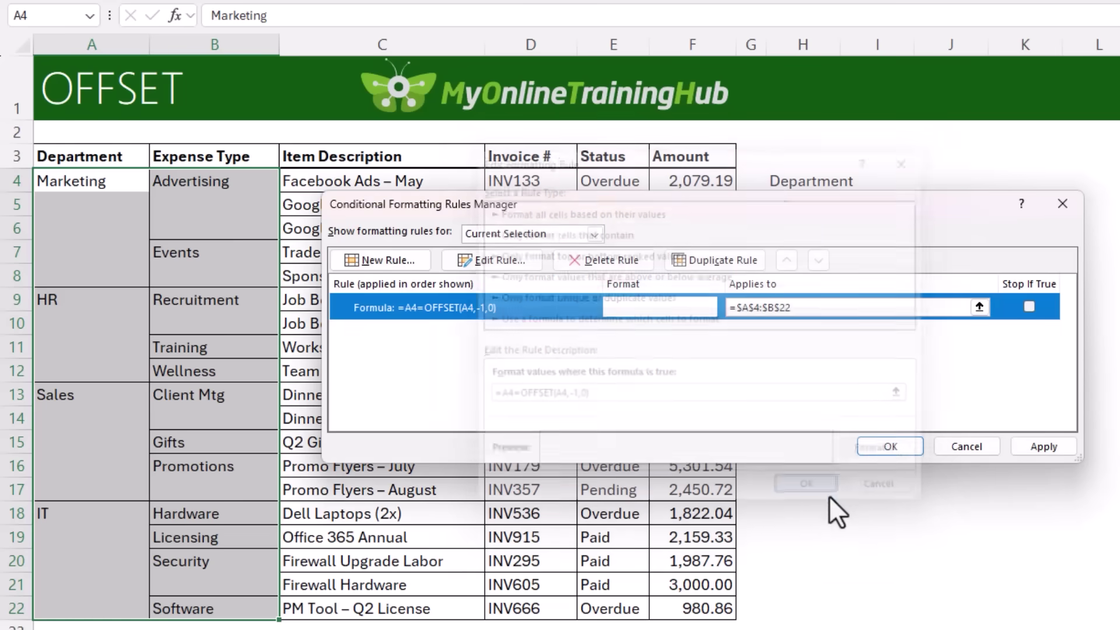
pyautogui.click(870, 450)
pyautogui.click(125, 181)
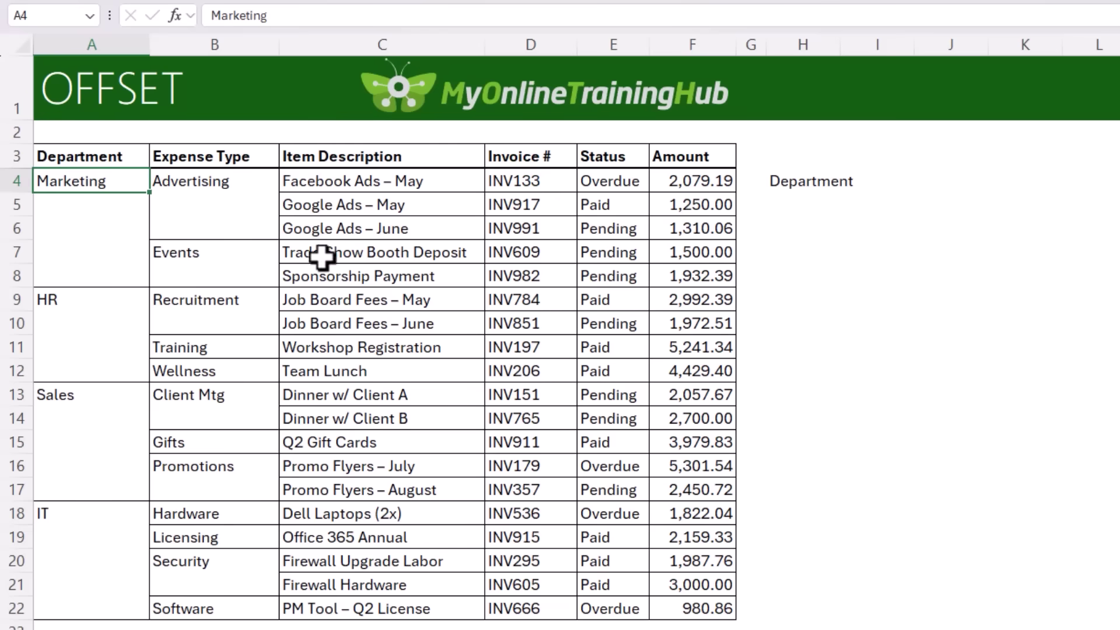
# Step: Insert a blank row at row 10 and select Marketing cell A4
pyautogui.click(7, 324)
pyautogui.hotkey('ctrl', 'shift', '+')
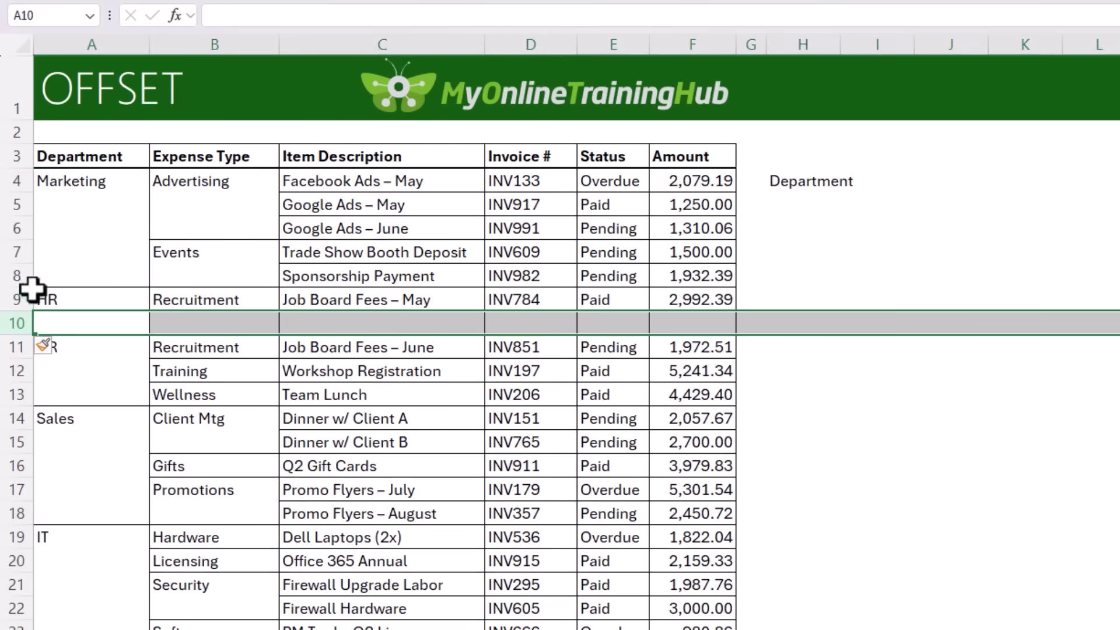
pyautogui.click(86, 185)
# Step: Show all conditional formatting rules for This Worksheet in the Rules Manager
pyautogui.click(878, 83)
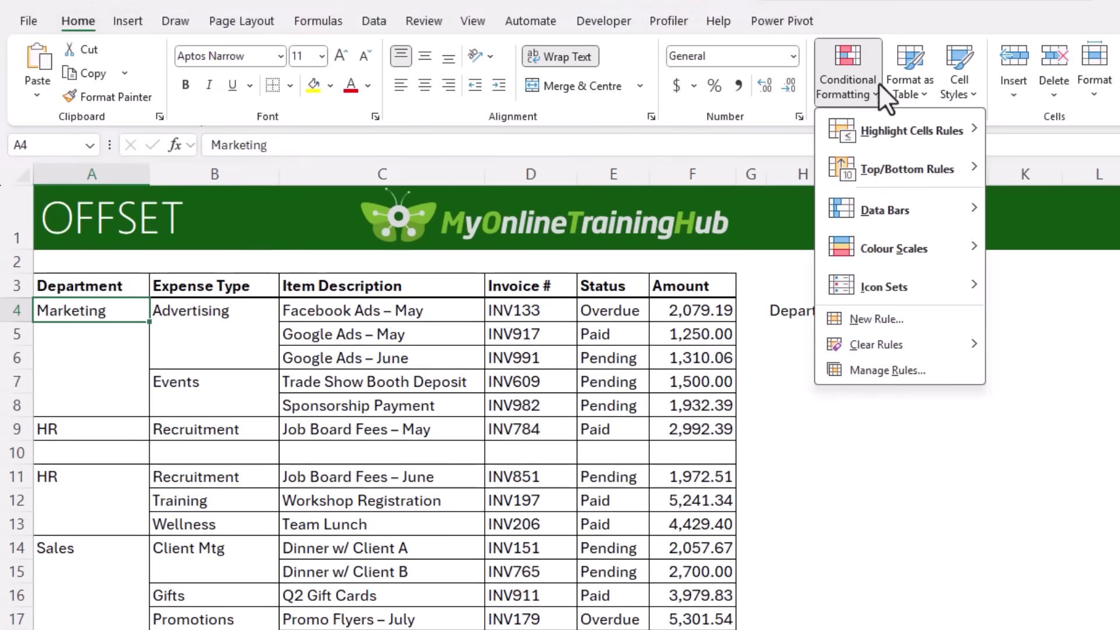
pyautogui.click(856, 370)
pyautogui.click(526, 233)
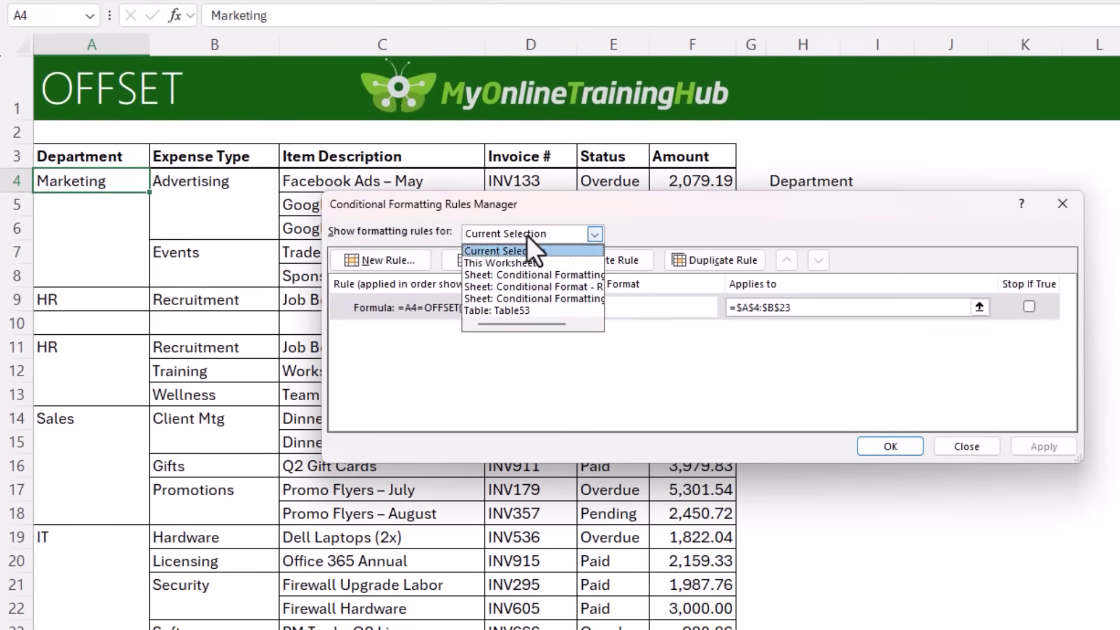
pyautogui.click(520, 260)
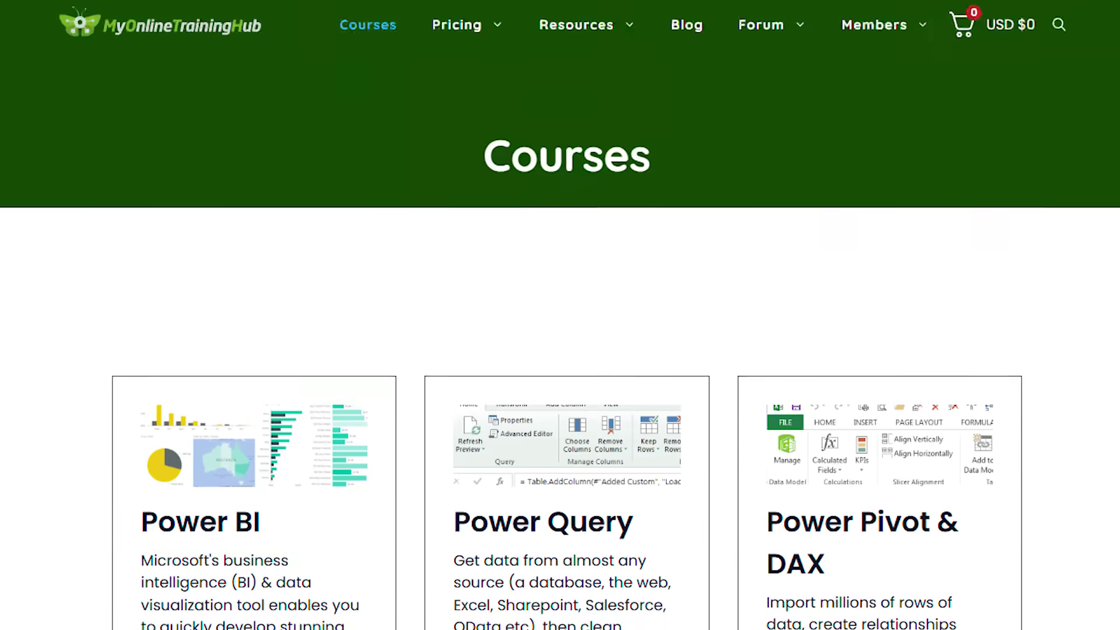
# Step: Scroll the Courses page down to the Excel Tables, Pivot Tables: Quick Start and Advanced Excel Formulas cards
pyautogui.scroll(-4, 560, 315)
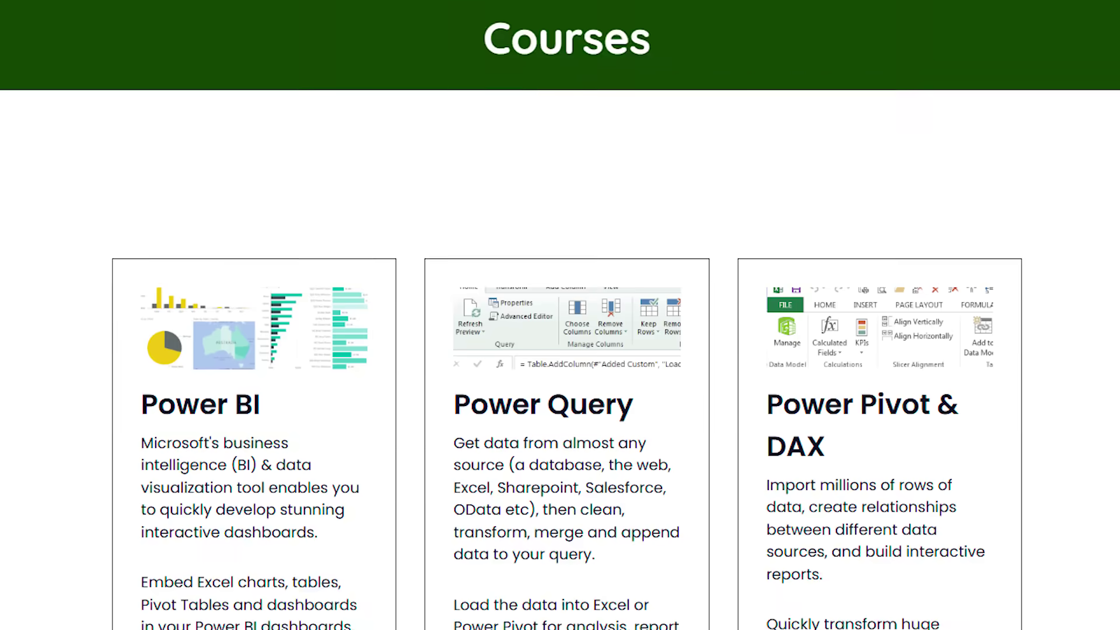
pyautogui.scroll(-9, 560, 315)
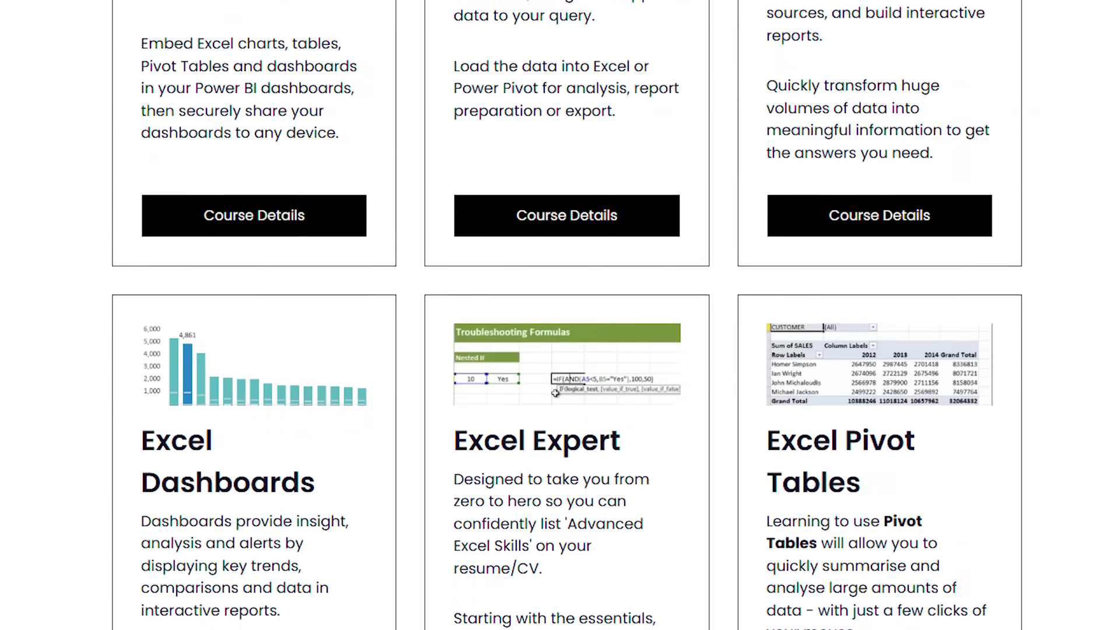
pyautogui.scroll(-9, 560, 315)
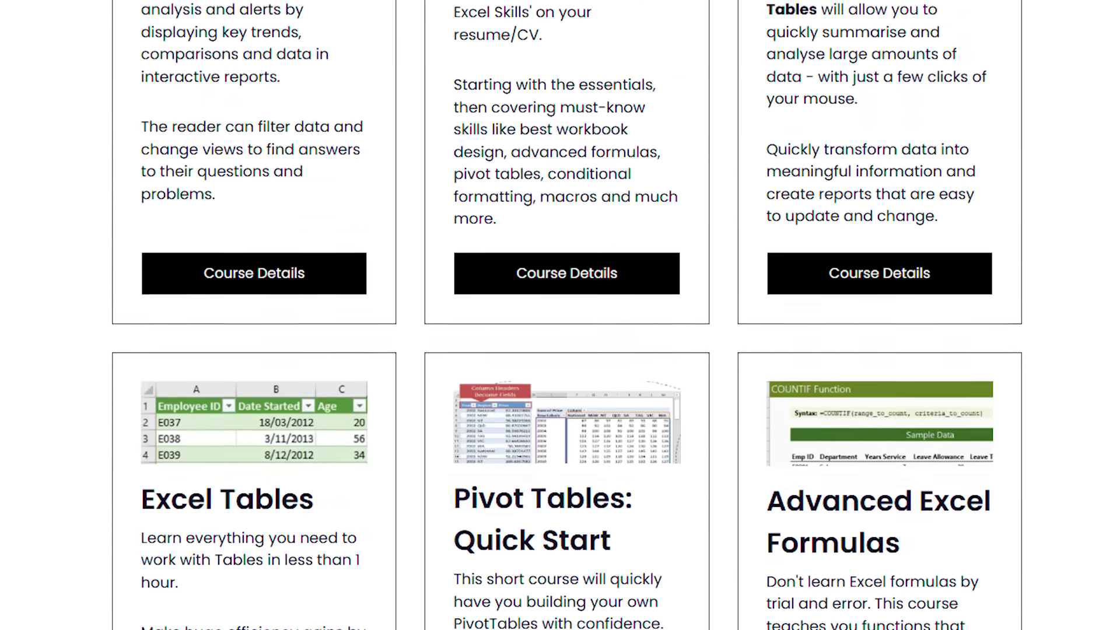
pyautogui.scroll(-2, 560, 315)
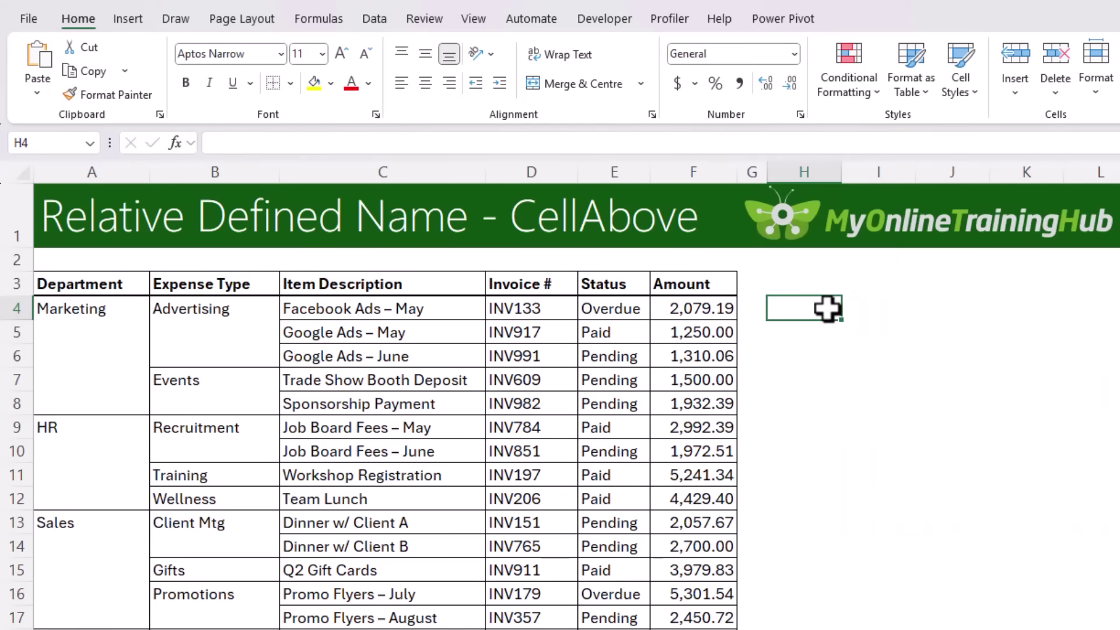
# Step: Define the name CellAbove, scoped to Conditional Format - Relative, referring to =H3
pyautogui.click(303, 16)
pyautogui.click(791, 51)
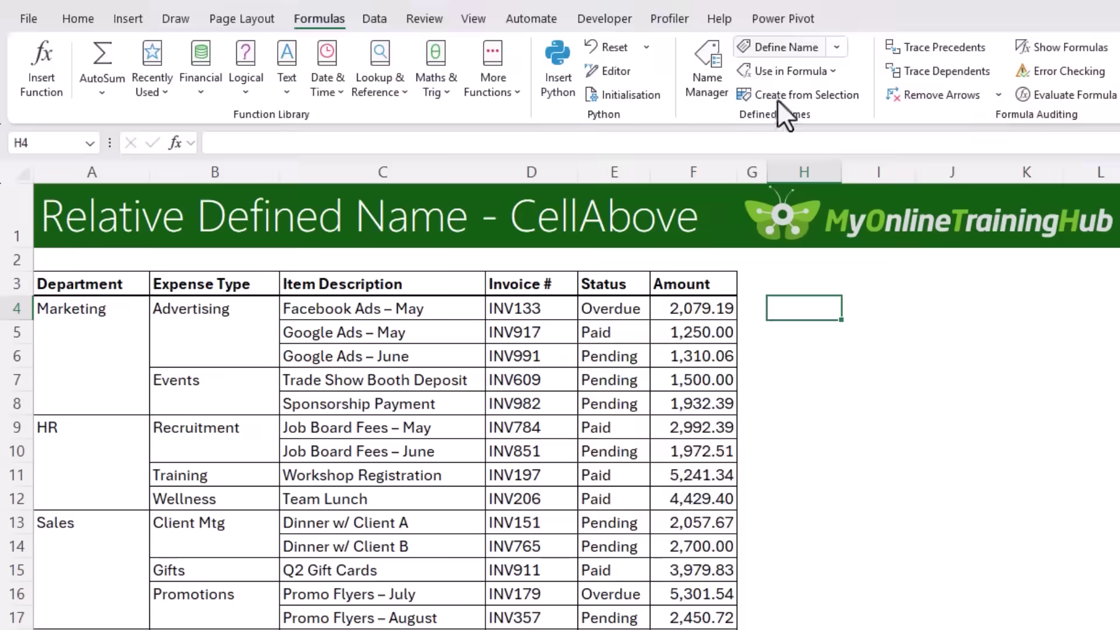
pyautogui.write('CellAbove')
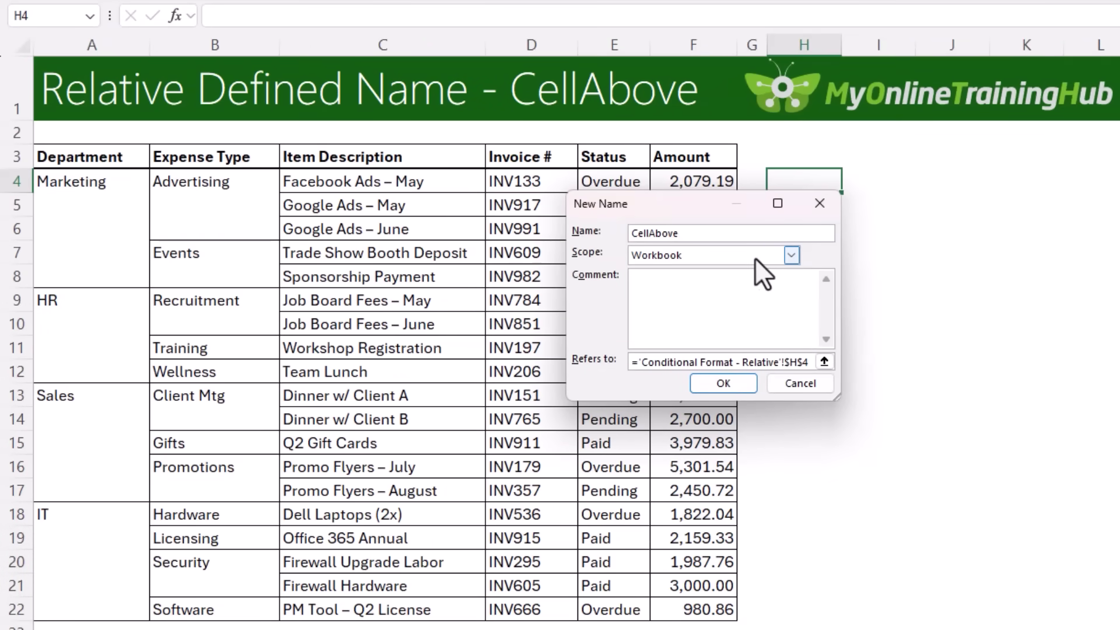
pyautogui.click(791, 256)
pyautogui.press('Down')
pyautogui.press('Down')
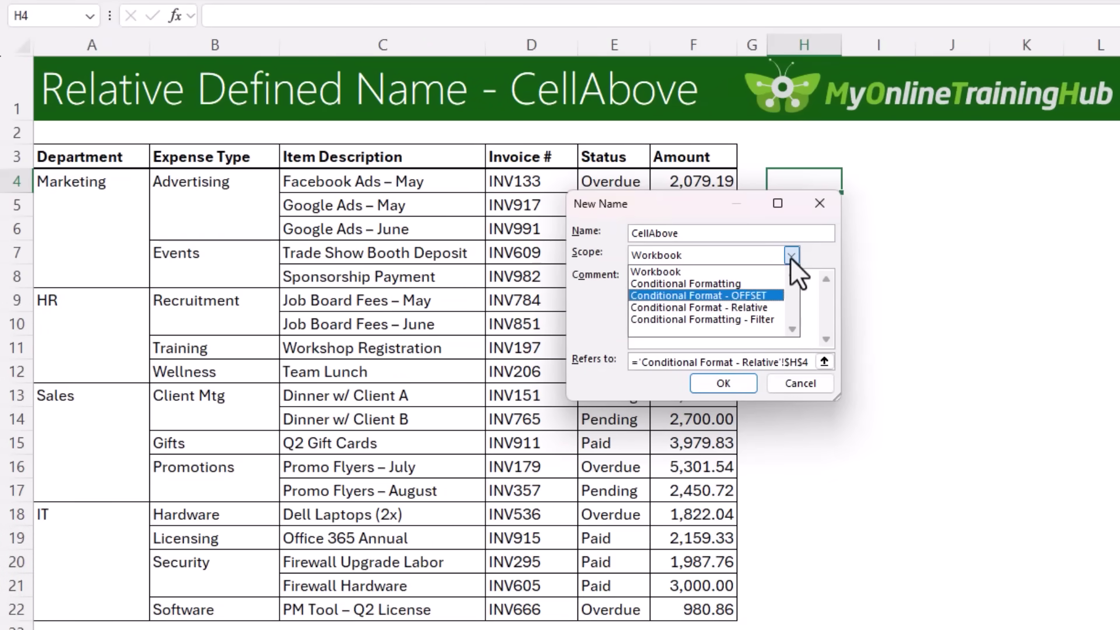
pyautogui.press('Down')
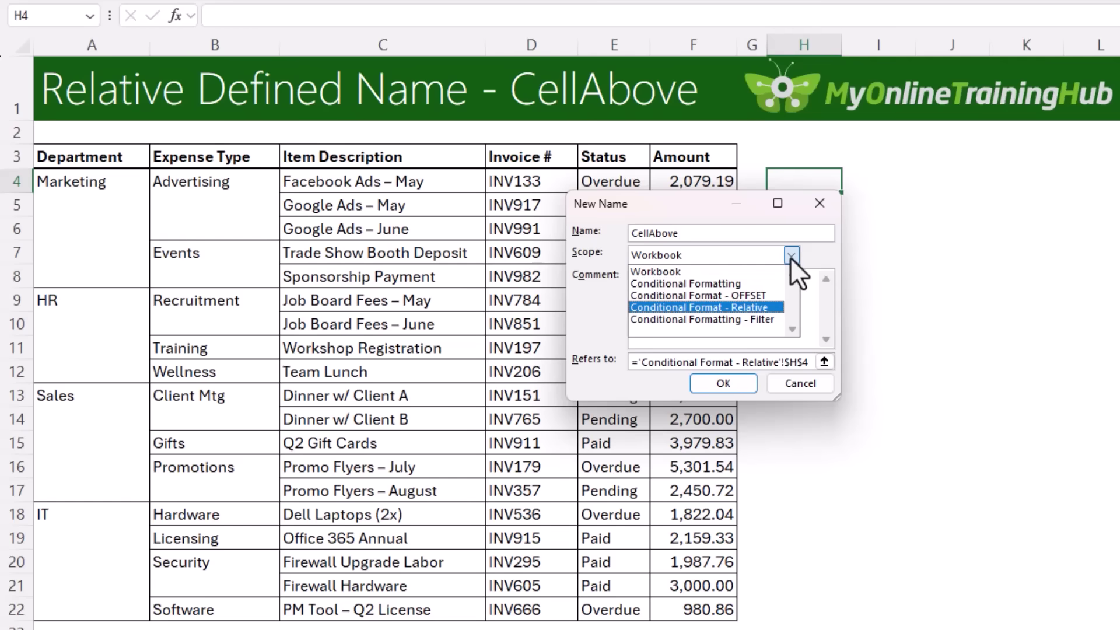
pyautogui.press('Return')
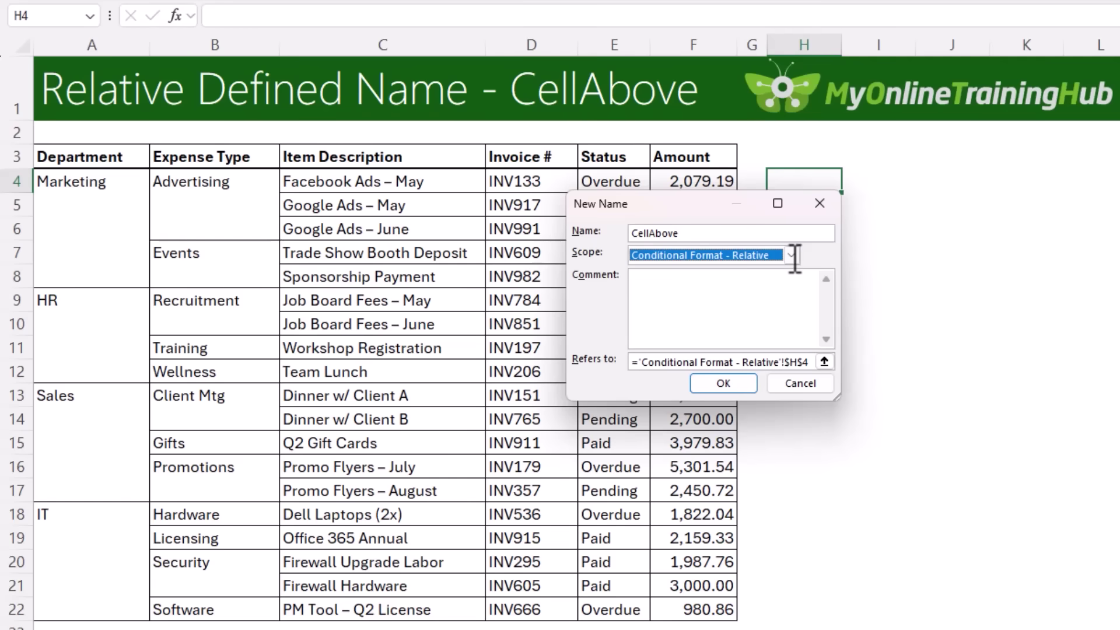
pyautogui.click(648, 362)
pyautogui.hotkey('ctrl', 'a')
pyautogui.write('=H3')
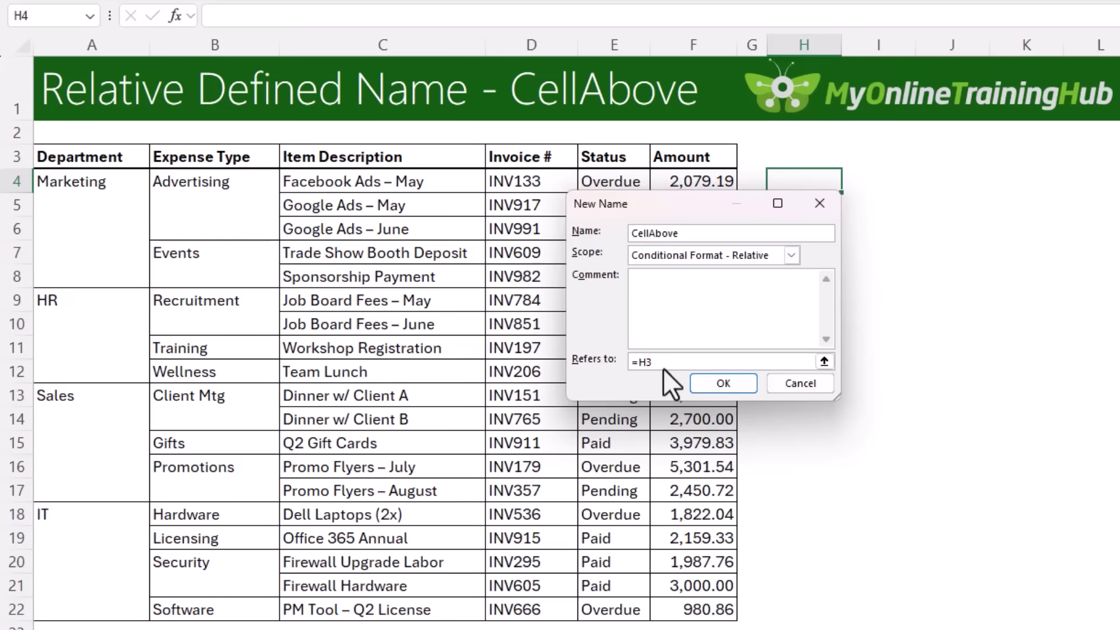
# Step: Save the CellAbove name and enter =CellAbove in H4
pyautogui.click(721, 383)
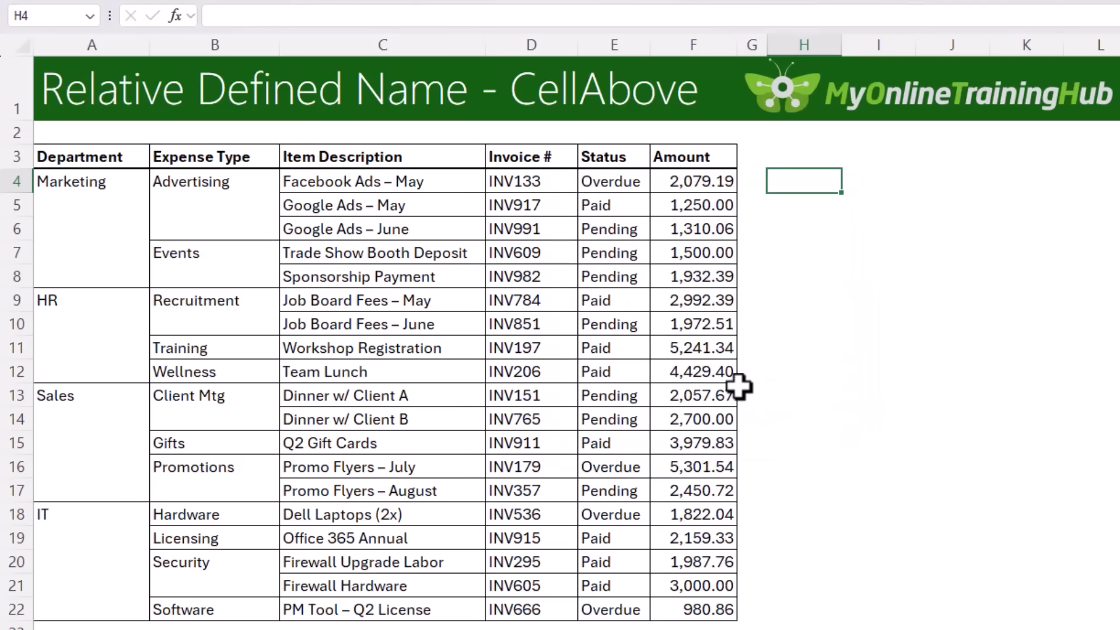
pyautogui.write('=cell')
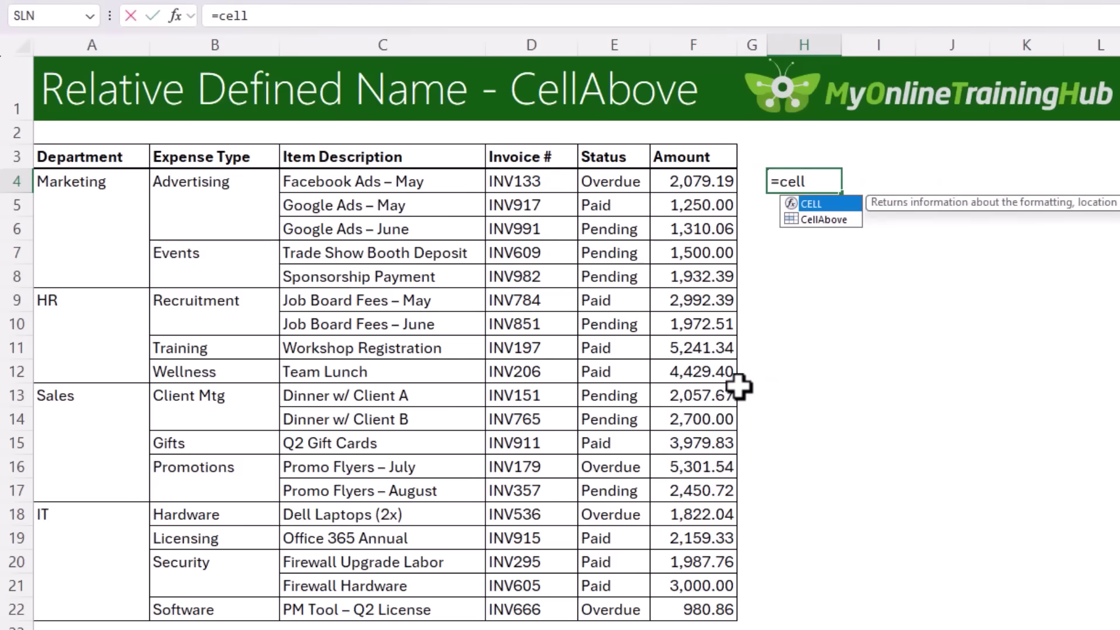
pyautogui.press('Down')
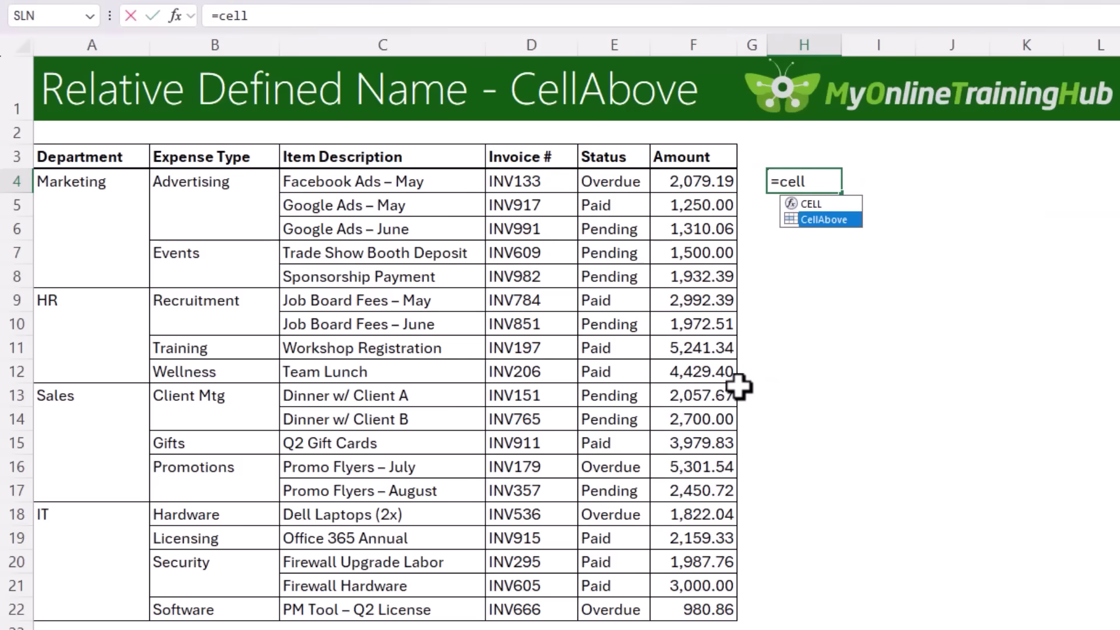
pyautogui.press('Tab')
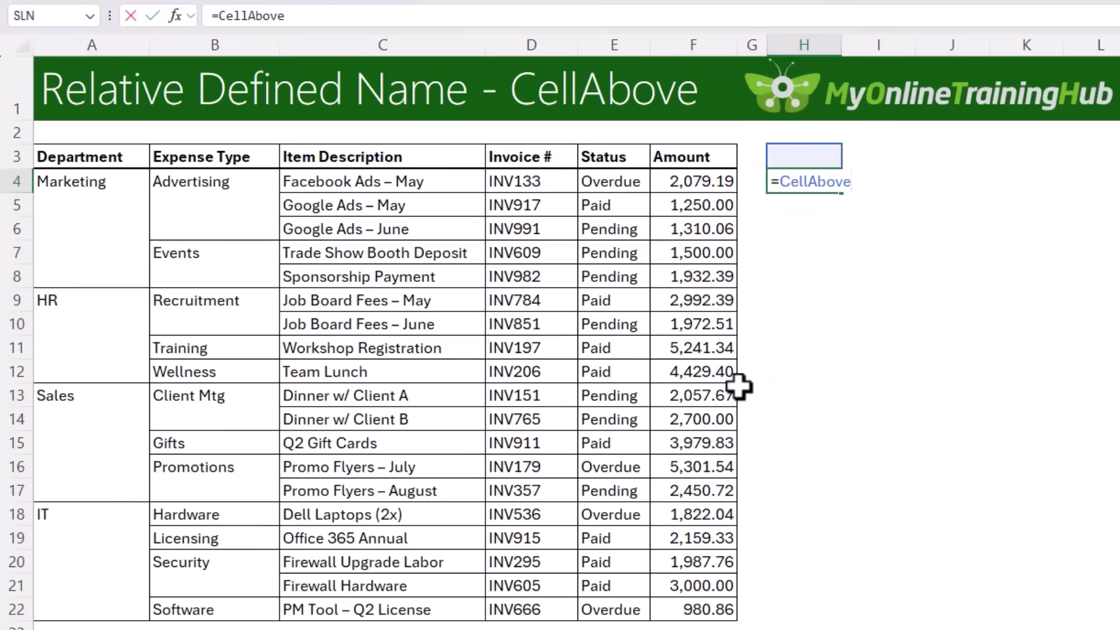
pyautogui.press('Return')
# Step: Type 1213 in H3 and check that H4 returns it
pyautogui.press('Up')
pyautogui.press('Up')
pyautogui.press('F2')
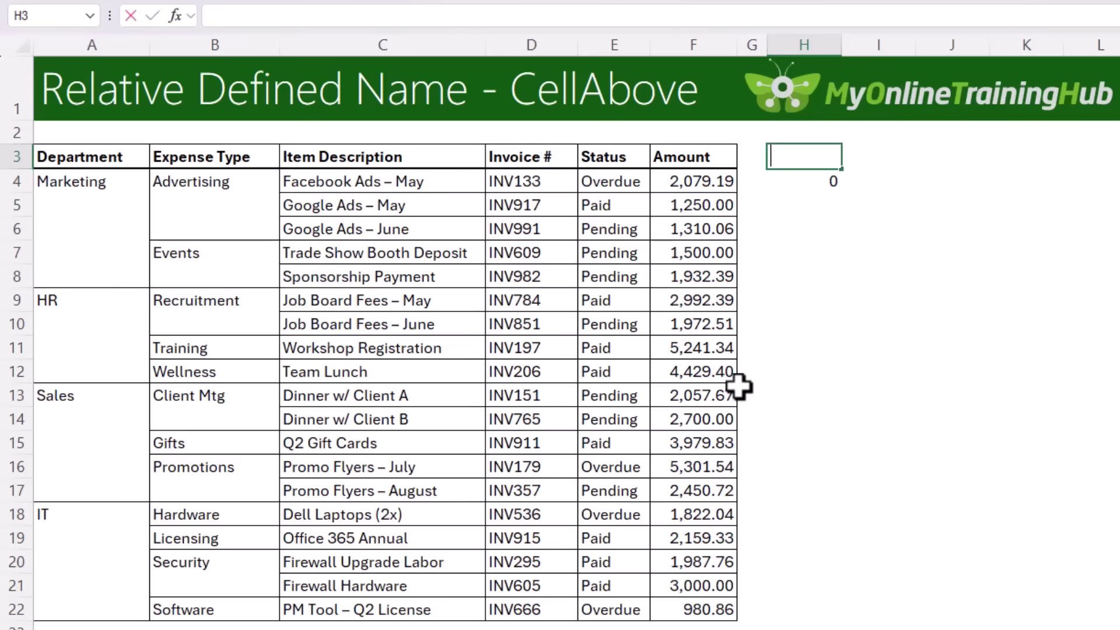
pyautogui.write('1213')
pyautogui.press('Return')
pyautogui.press('Up')
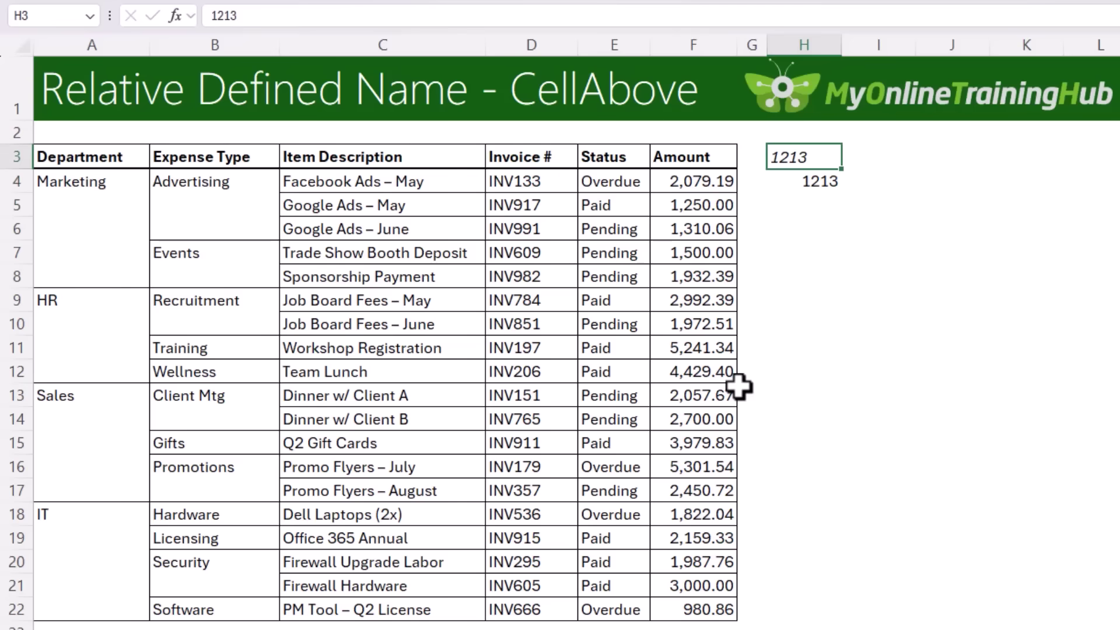
pyautogui.press('Down')
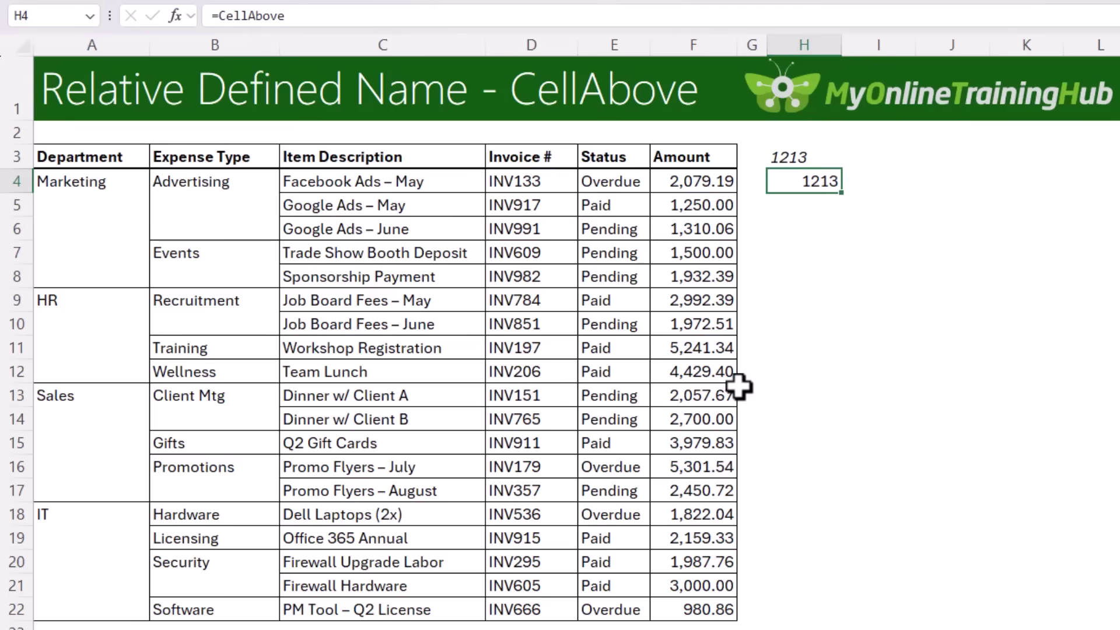
# Step: Enter =CellAbove in J6 and 1237 in J5, so J6 shows 1237
pyautogui.press('Down')
pyautogui.press('Down')
pyautogui.press('Right')
pyautogui.press('Right')
pyautogui.write('=cel')
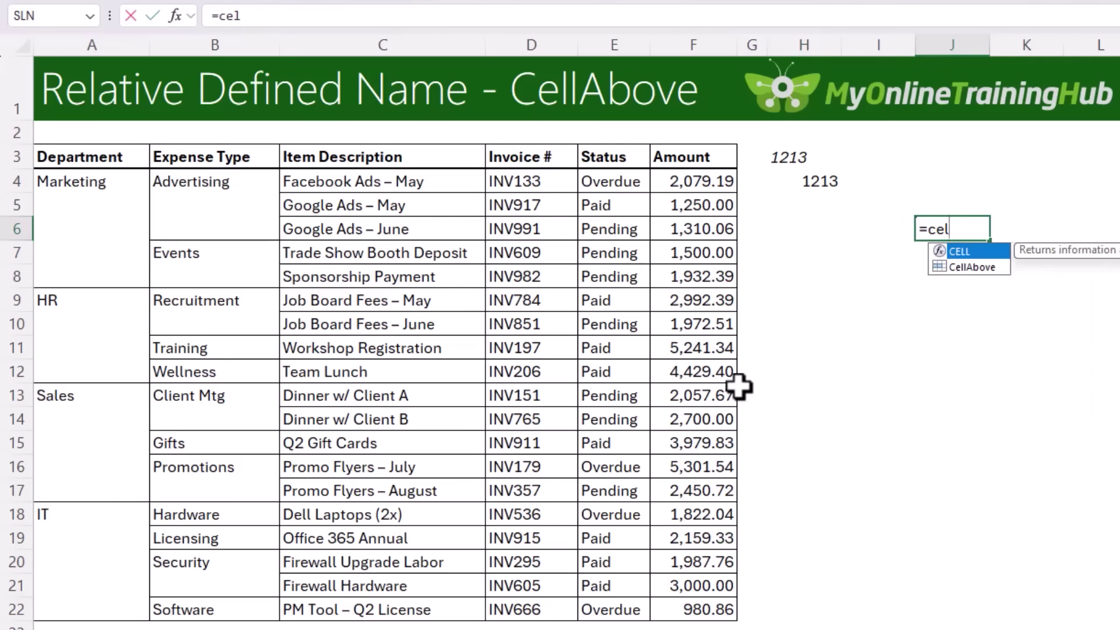
pyautogui.press('Down')
pyautogui.press('Tab')
pyautogui.press('Return')
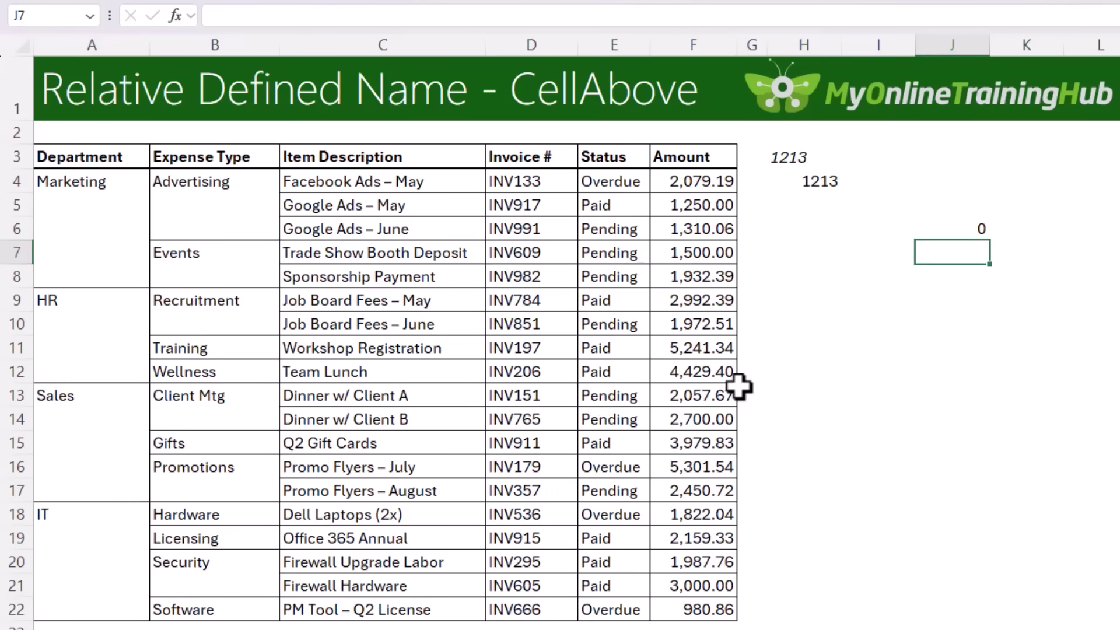
pyautogui.press('Up')
pyautogui.press('Up')
pyautogui.write('1237')
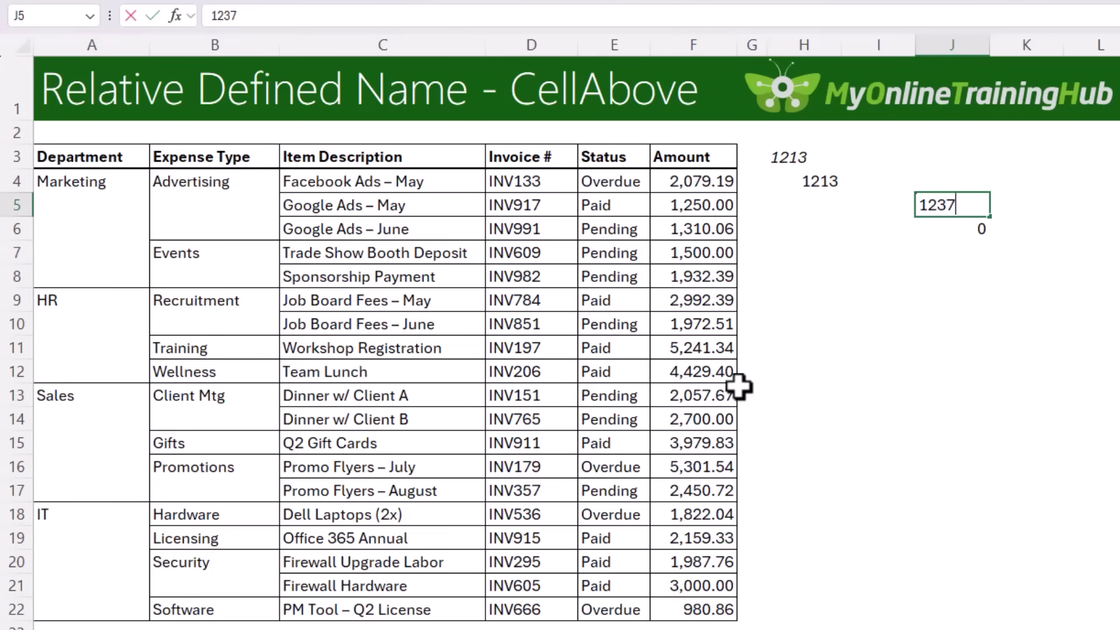
pyautogui.press('Return')
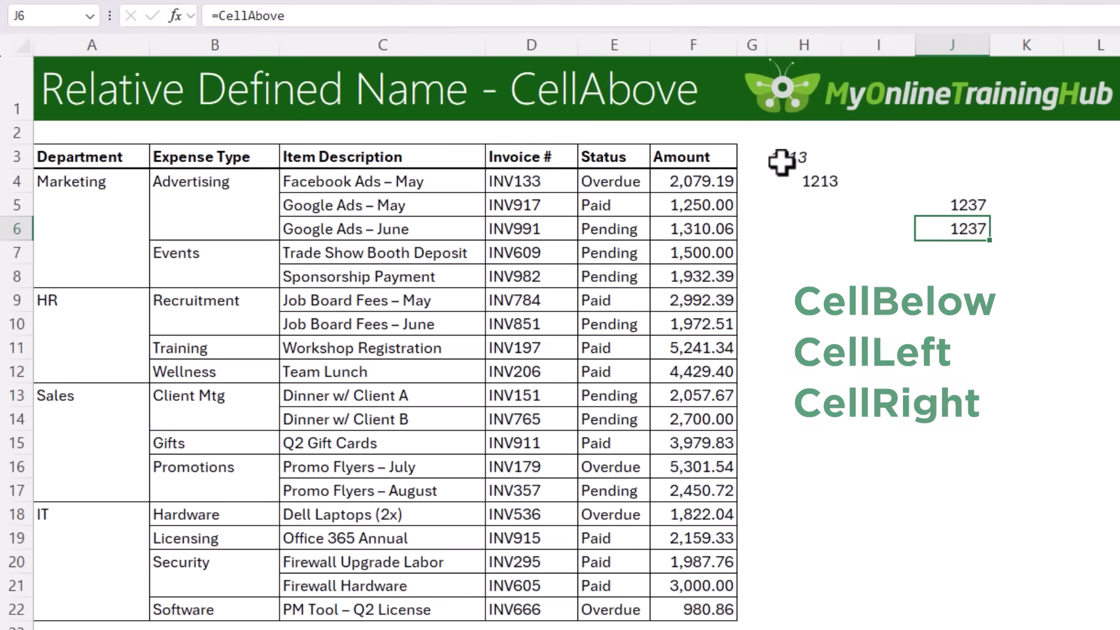
# Step: Clear the test values in H3:J7 and select A4:B22
pyautogui.moveTo(782, 158); pyautogui.dragTo(980, 245)
pyautogui.press('Delete')
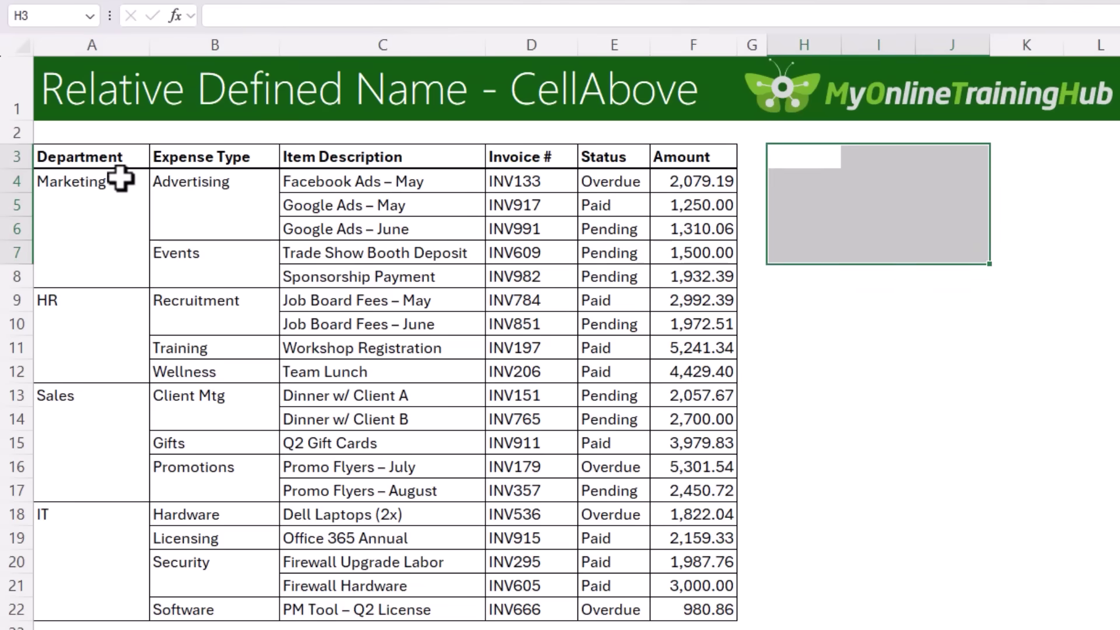
pyautogui.moveTo(121, 178); pyautogui.dragTo(237, 609)
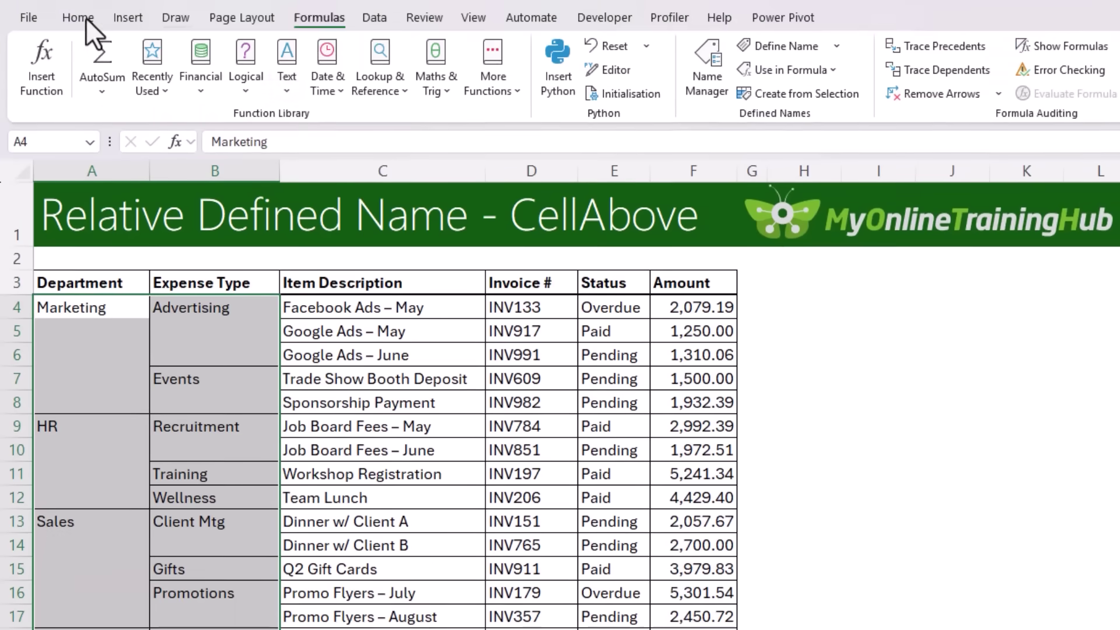
# Step: Change the repeat-hiding rule from =A4=A3 to =A4=CellAbove and apply it
pyautogui.click(86, 22)
pyautogui.click(840, 93)
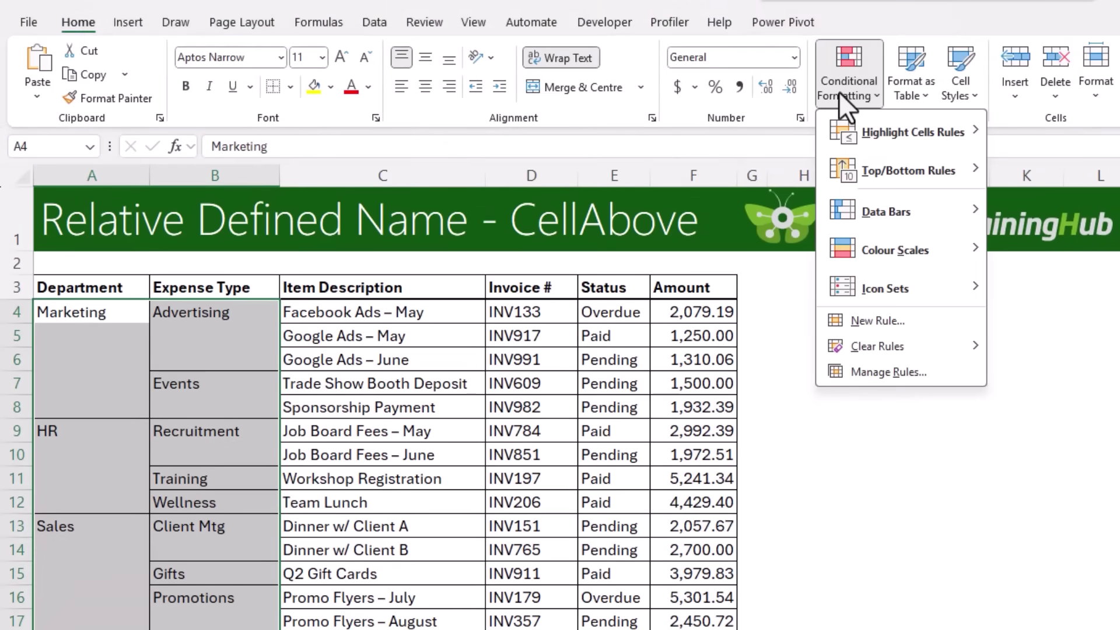
pyautogui.click(838, 370)
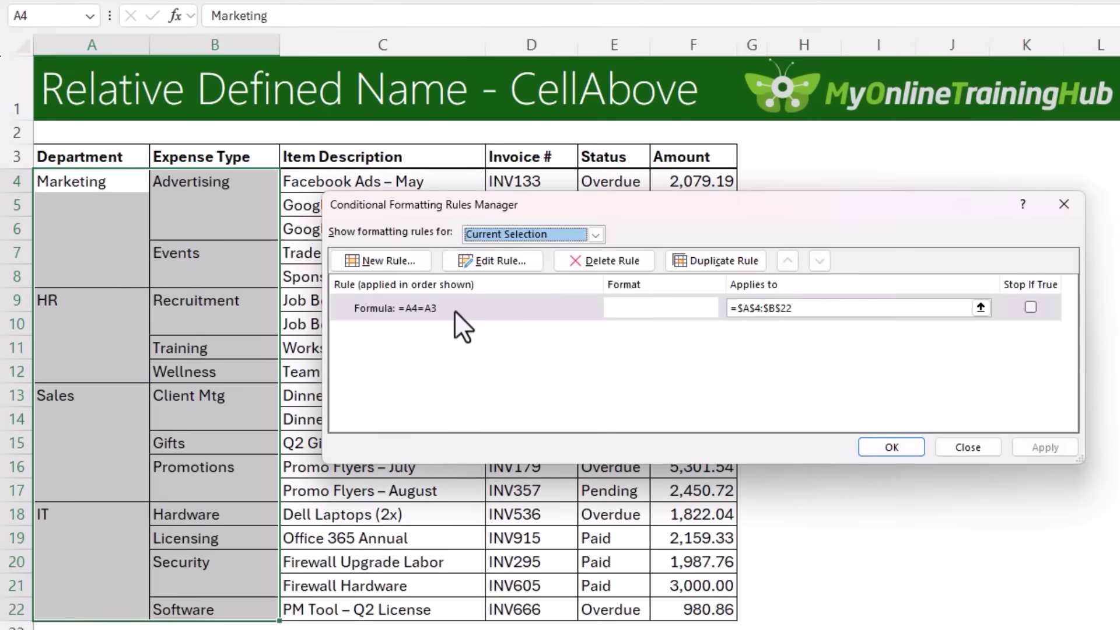
pyautogui.doubleClick(454, 311)
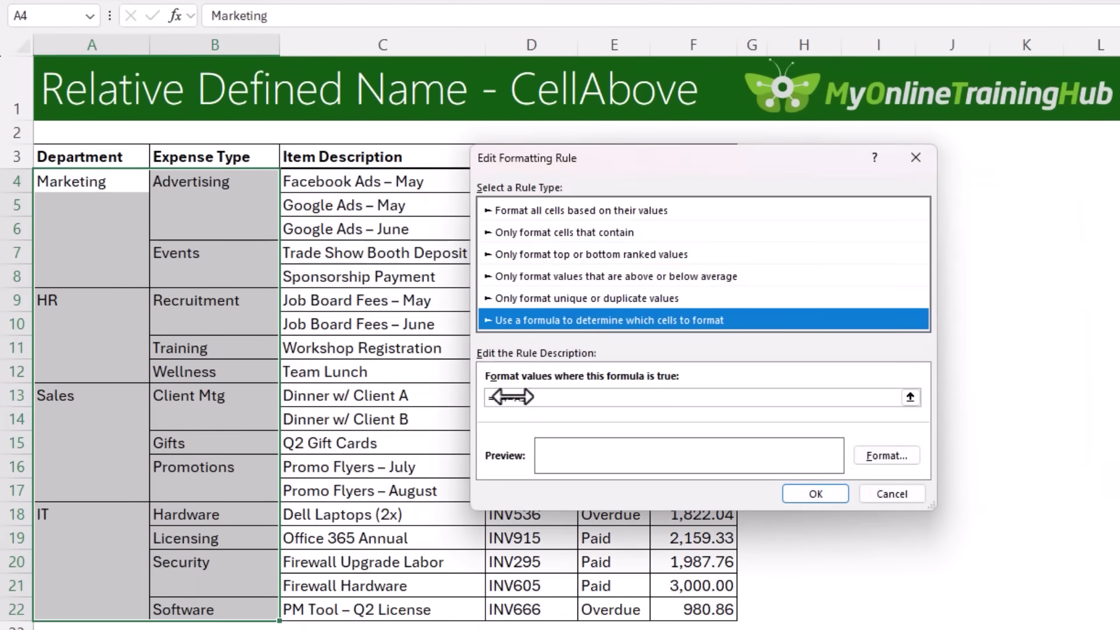
pyautogui.doubleClick(521, 397)
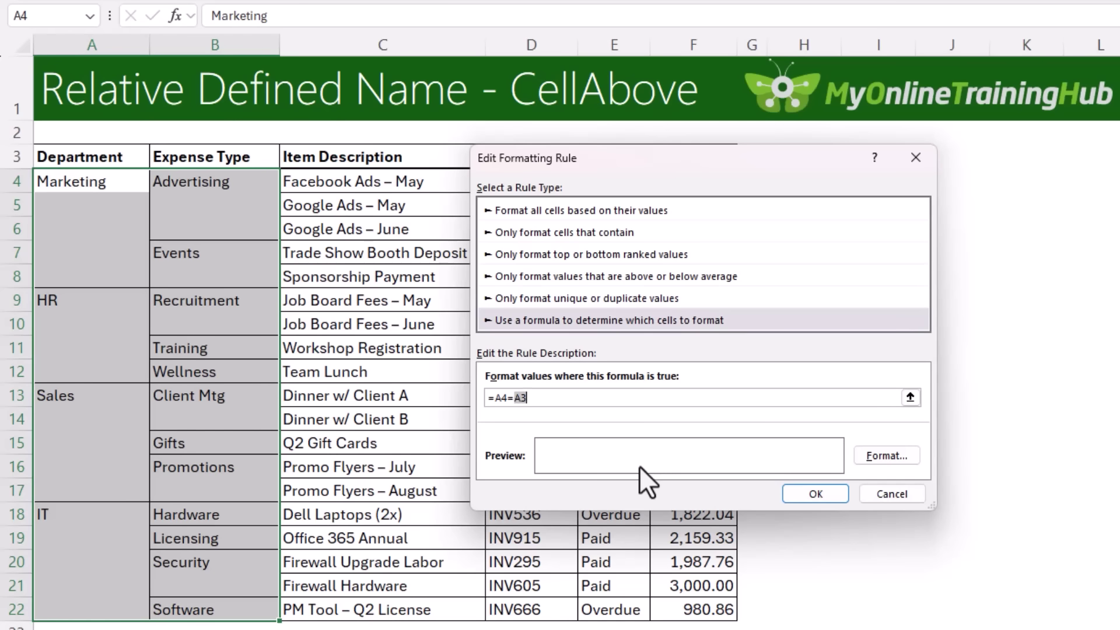
pyautogui.press('BackSpace')
pyautogui.write('CellAbove')
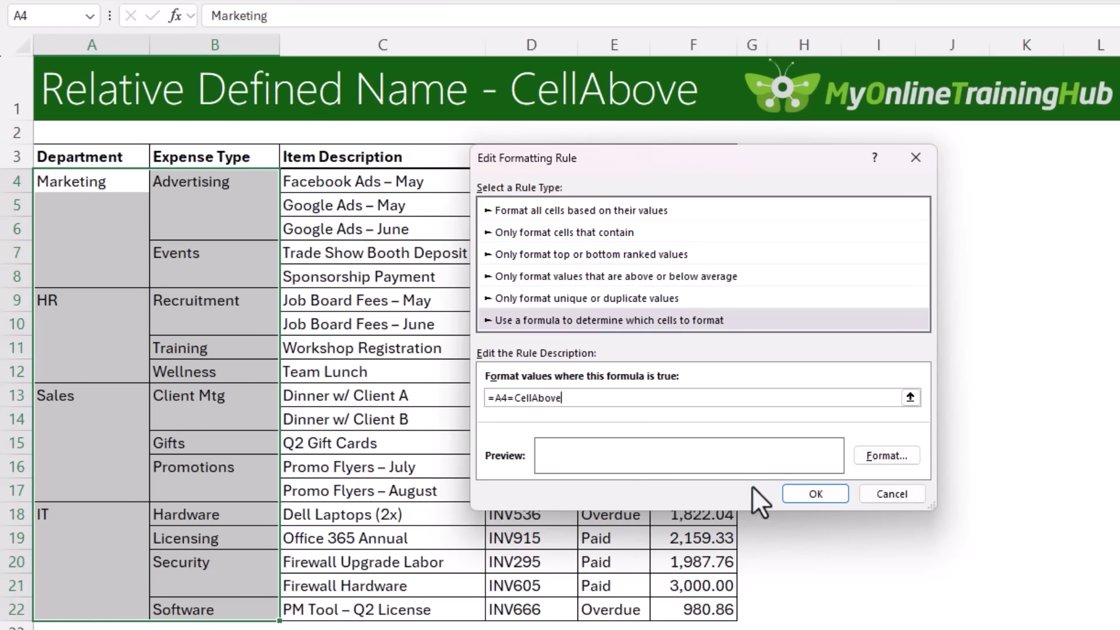
pyautogui.click(795, 494)
pyautogui.click(869, 444)
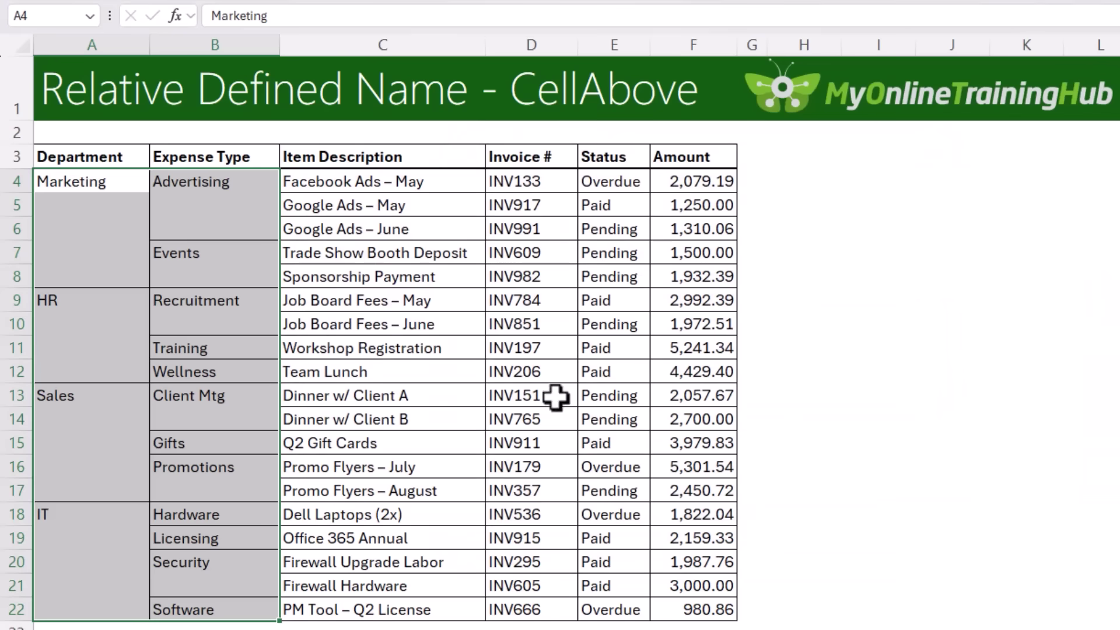
# Step: Insert a blank row at row 10 with Ctrl++ and select C11
pyautogui.click(24, 322)
pyautogui.hotkey('ctrl', 'shift', '+')
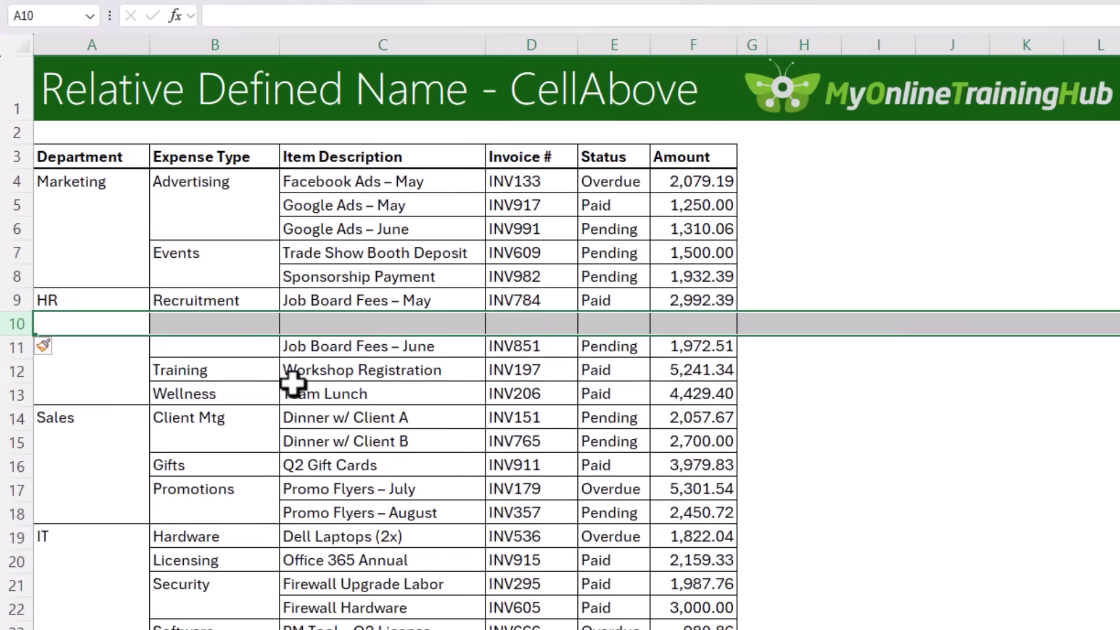
pyautogui.click(281, 344)
# Step: List the conditional formatting rules for This Worksheet in the Rules Manager
pyautogui.click(834, 93)
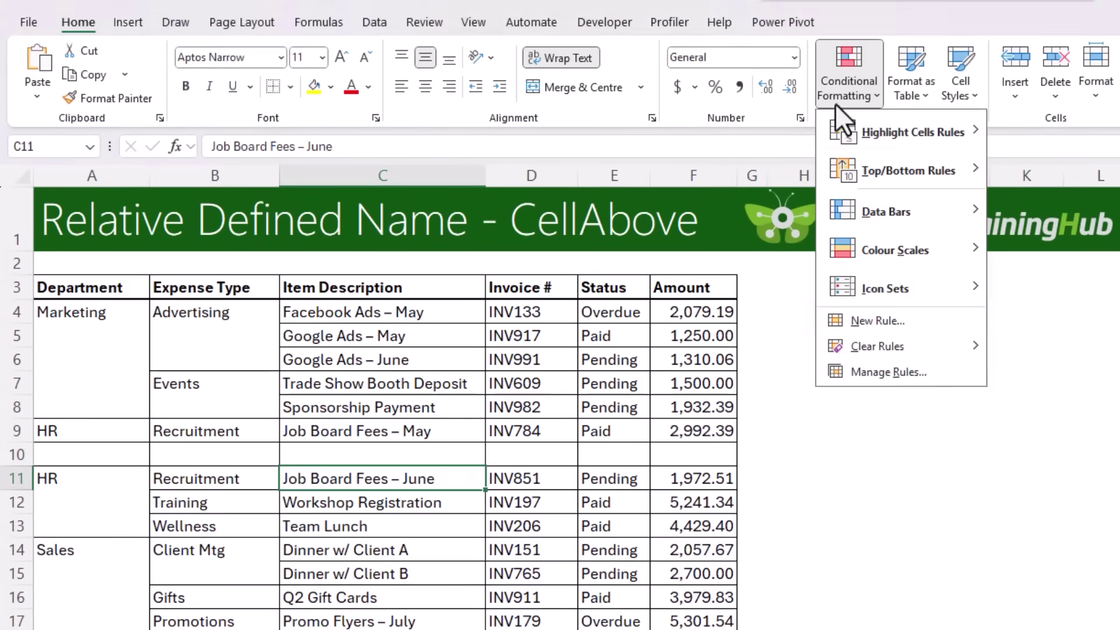
pyautogui.click(835, 370)
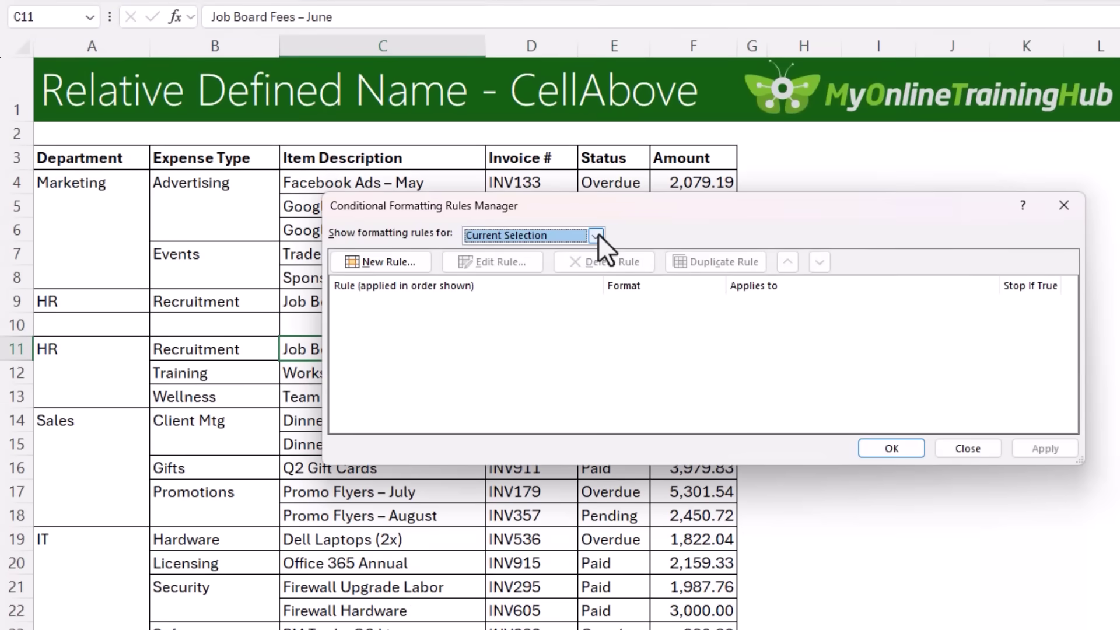
pyautogui.click(596, 364)
pyautogui.click(601, 391)
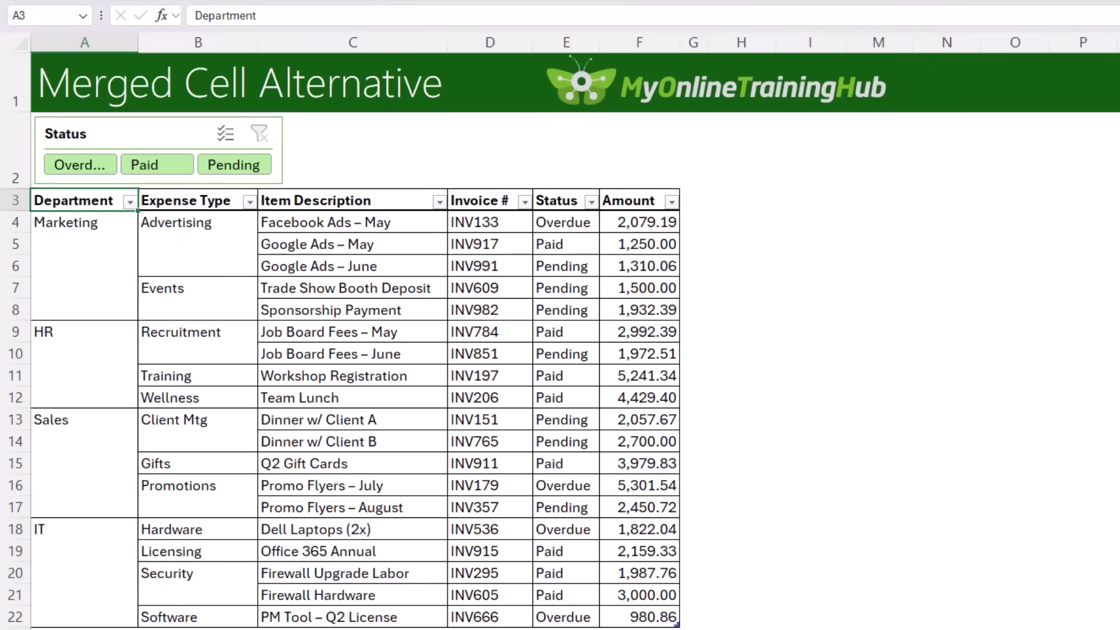
# Step: Filter the table to Pending expenses and check that A17 contains Sales
pyautogui.click(250, 169)
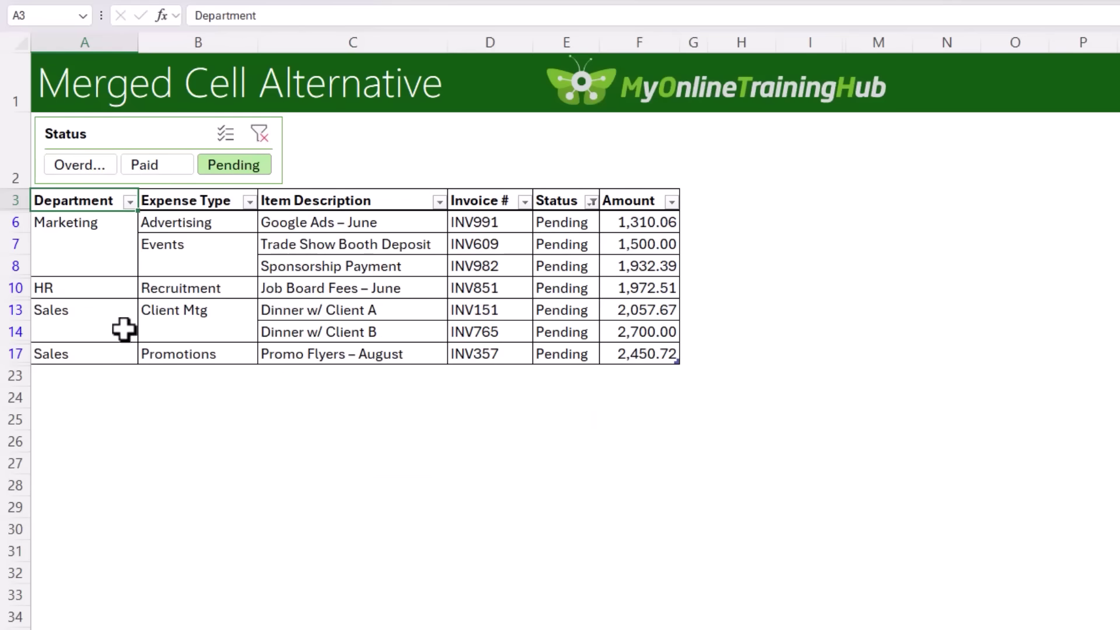
pyautogui.click(103, 355)
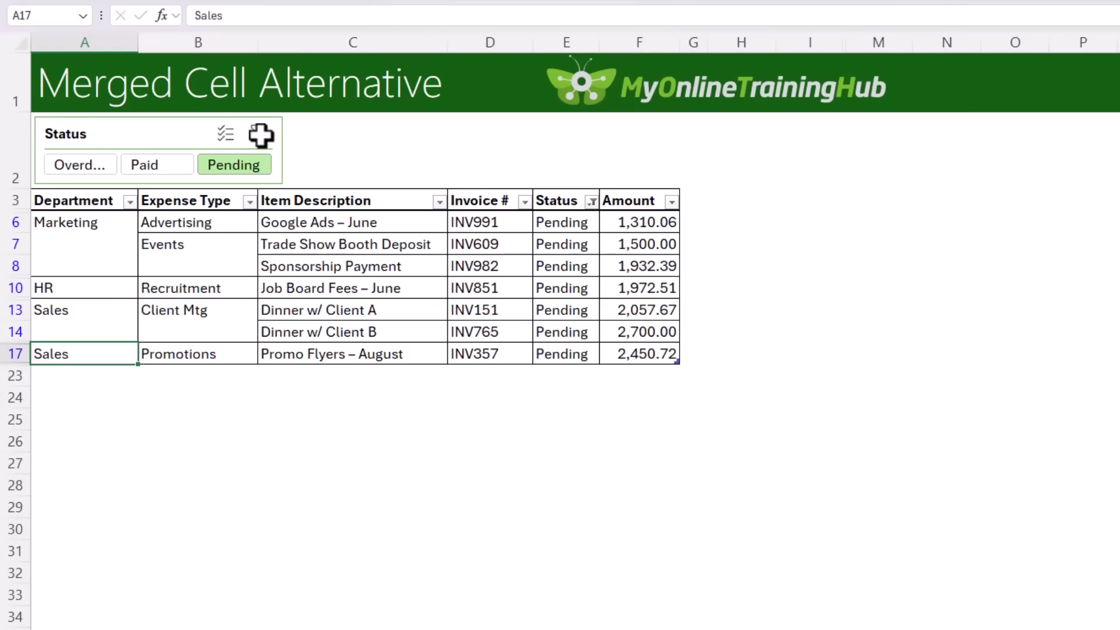
pyautogui.hotkey('ctrl', 'Home')
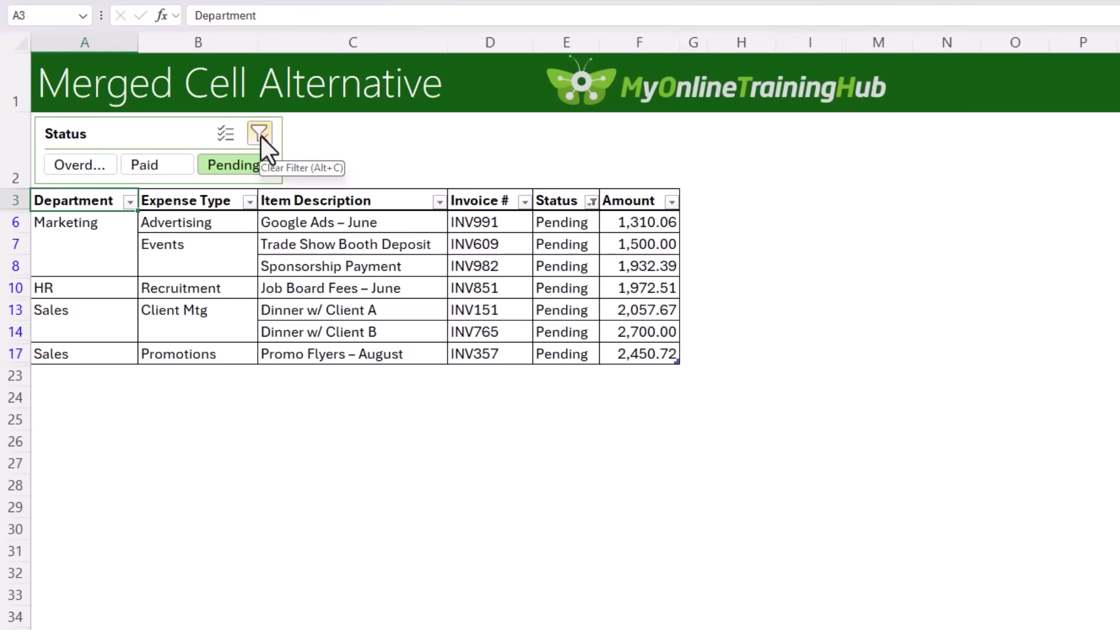
# Step: Clear the Status filter, select rows 15 to 17, then select cell A4
pyautogui.click(261, 135)
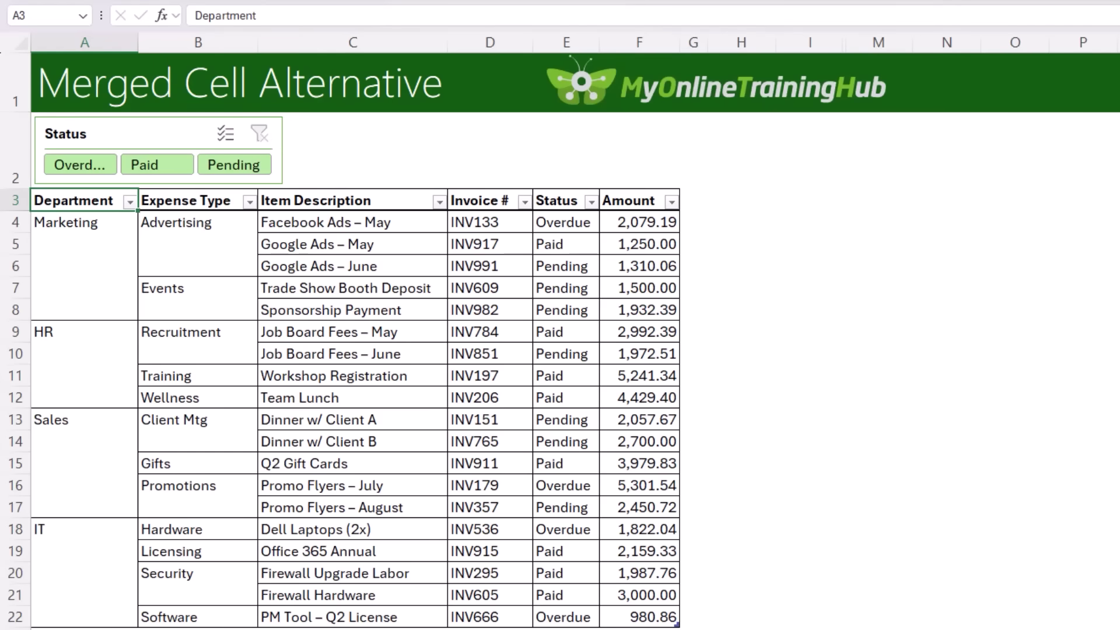
pyautogui.moveTo(12, 461); pyautogui.dragTo(23, 471)
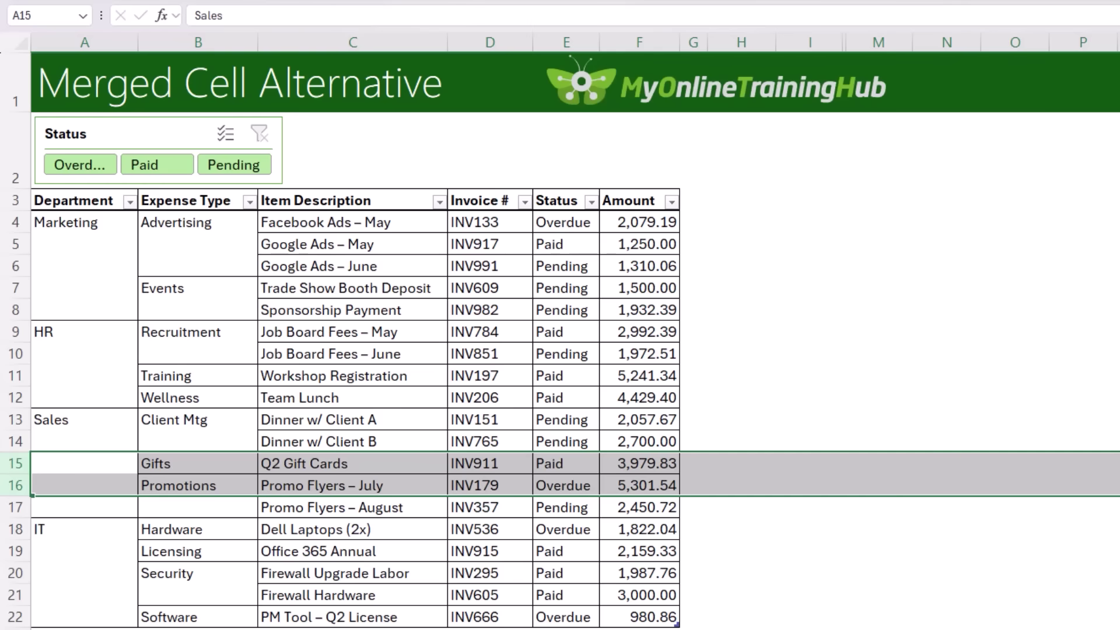
pyautogui.click(17, 503)
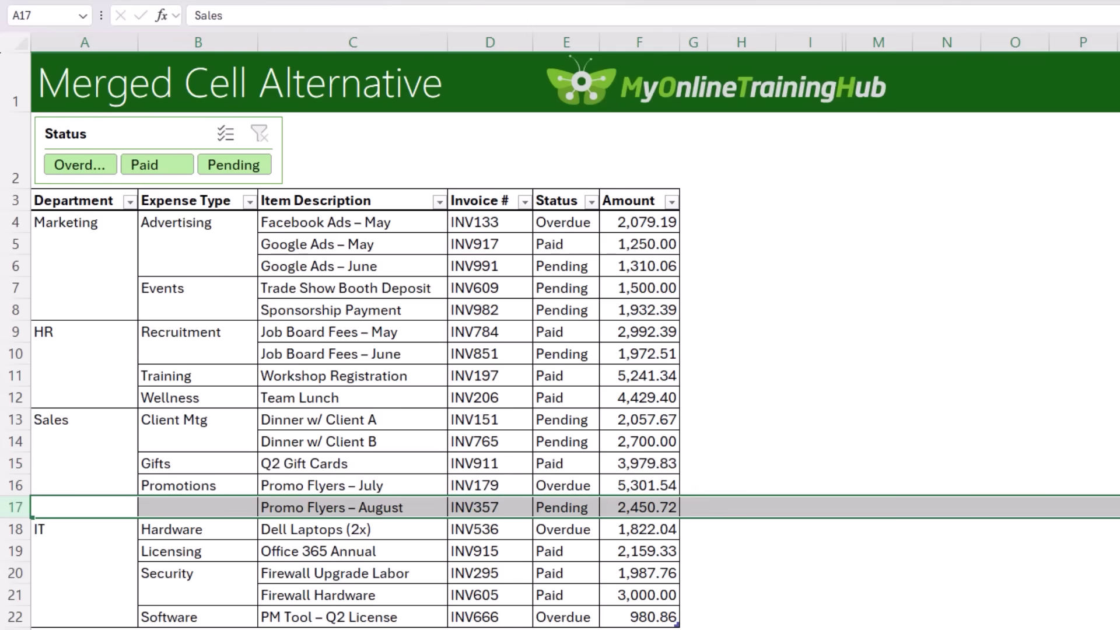
pyautogui.click(81, 223)
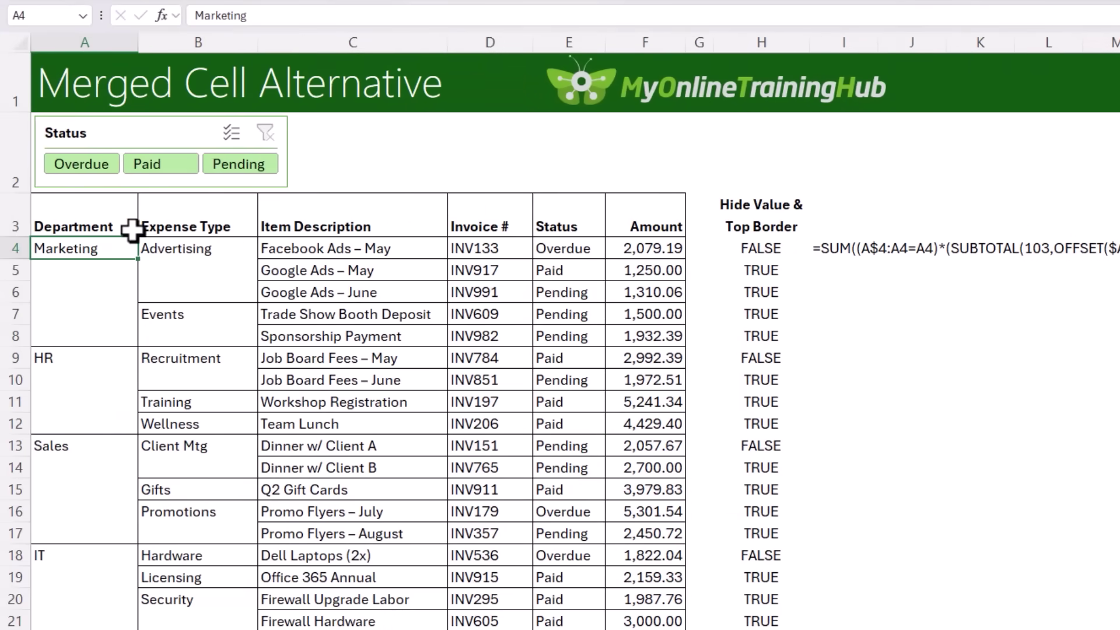
# Step: Filter to Pending and confirm A17's Sales value stays hidden under the filter-aware rule
pyautogui.click(209, 165)
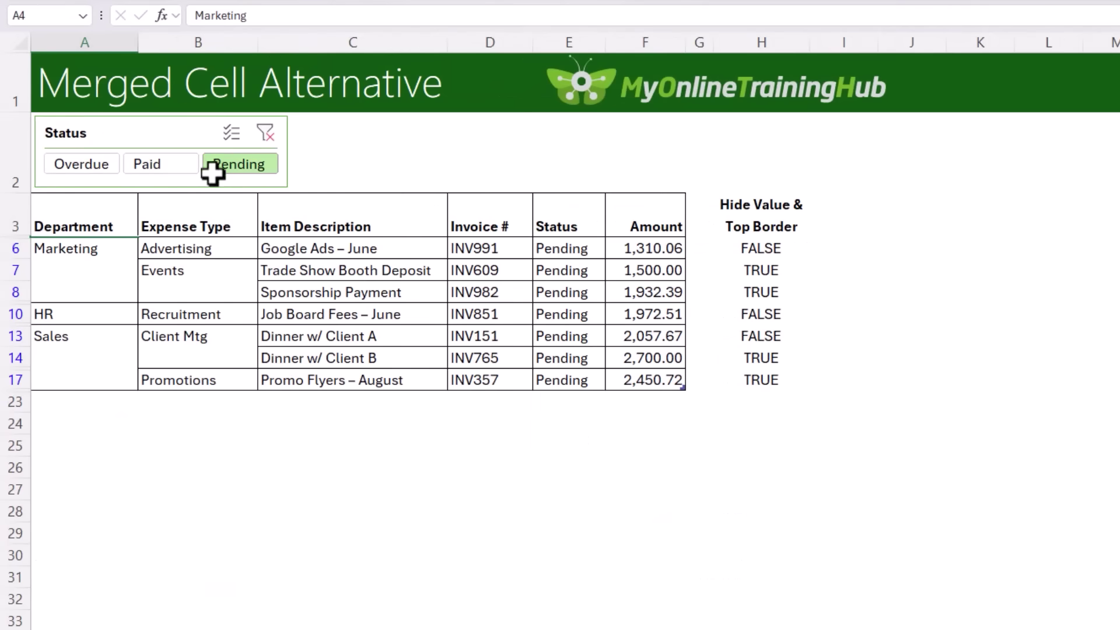
pyautogui.click(90, 382)
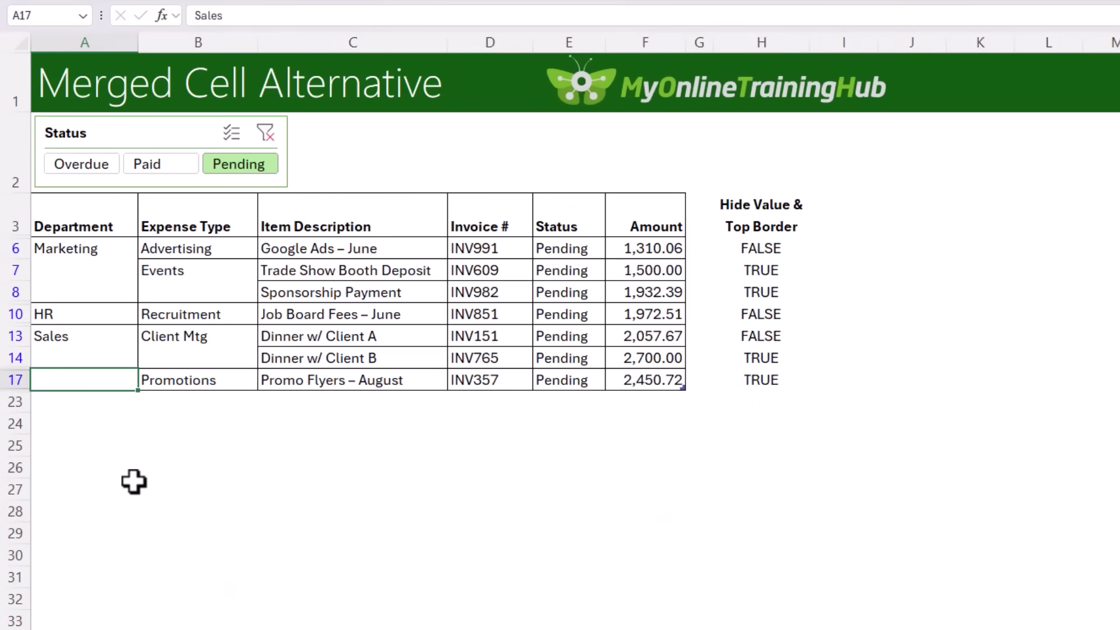